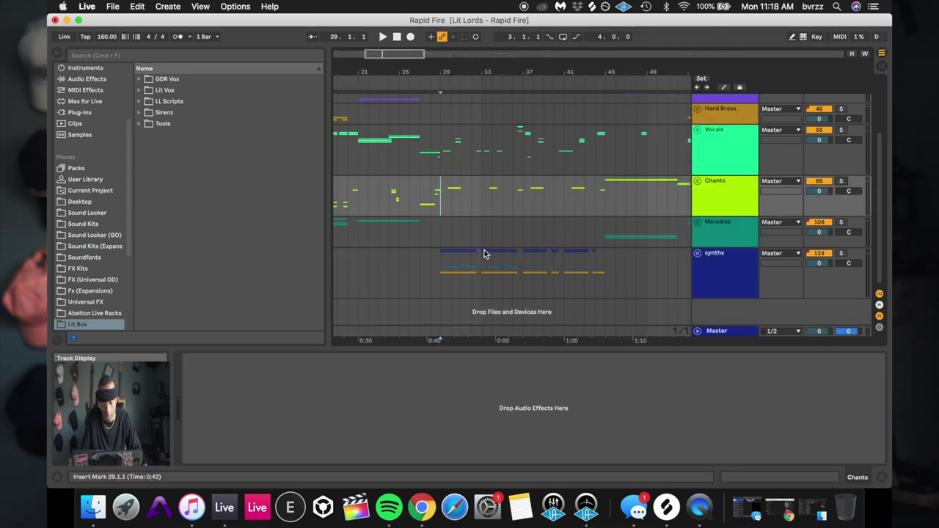
- Select the synths group at bar 29 to show its Utility, Compressor and Tuner chain
left_click(451, 274)
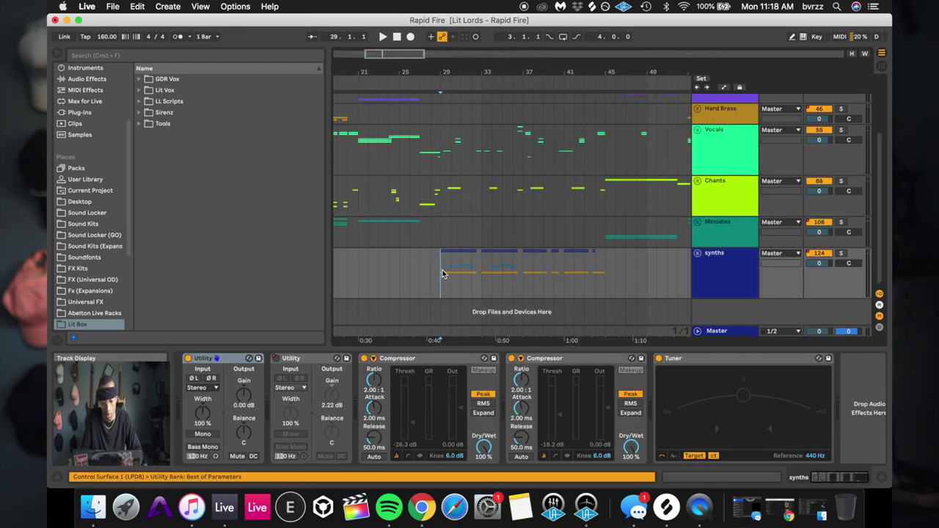
scroll(442, 274, "right", 1)
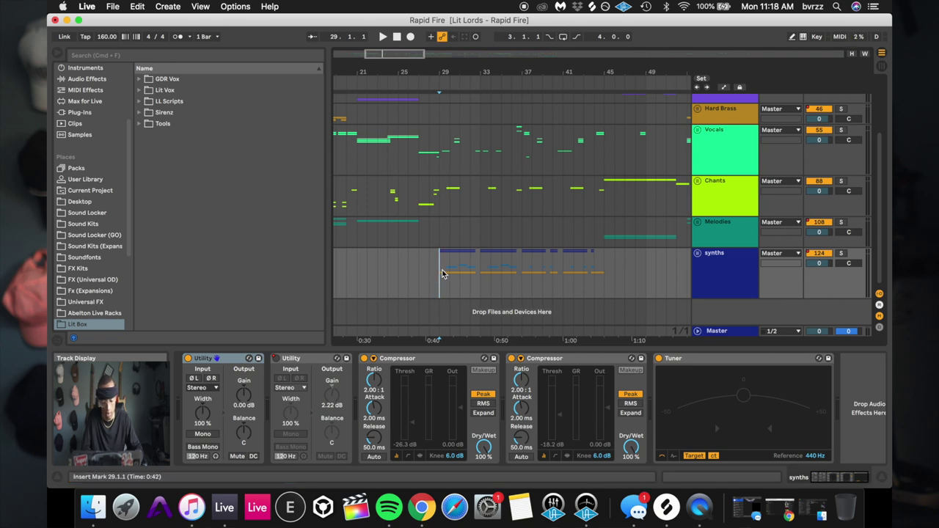
scroll(442, 274, "right", 2)
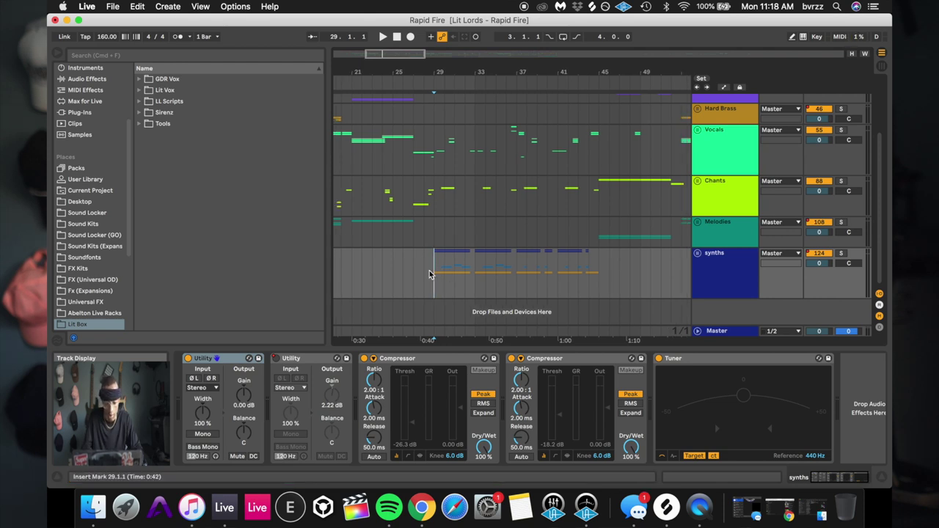
- Unfold the synths group and select Cymatics track 136
key("Right")
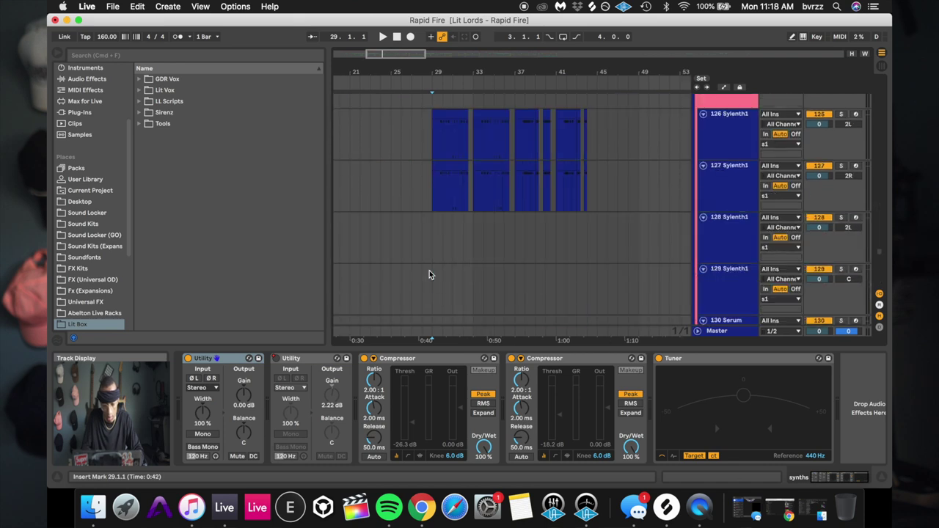
scroll(432, 273, "down", 10)
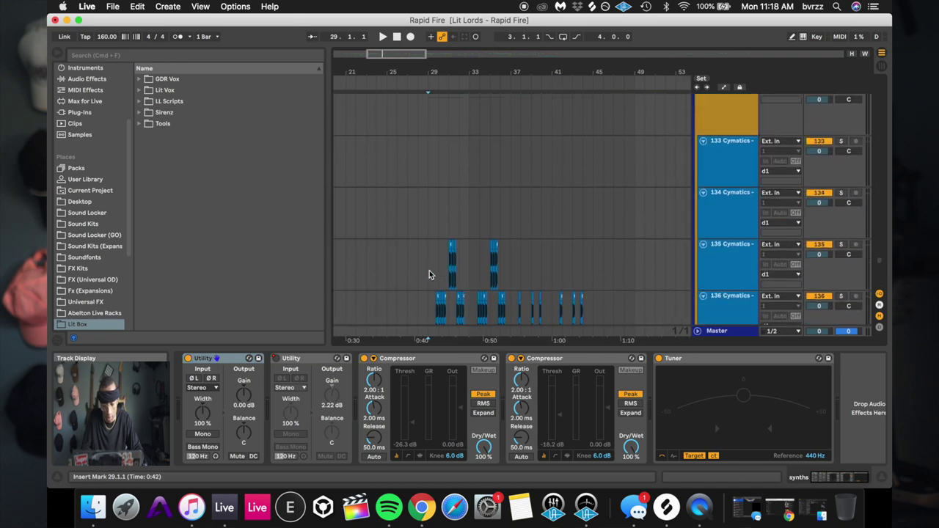
scroll(430, 275, "down", 5)
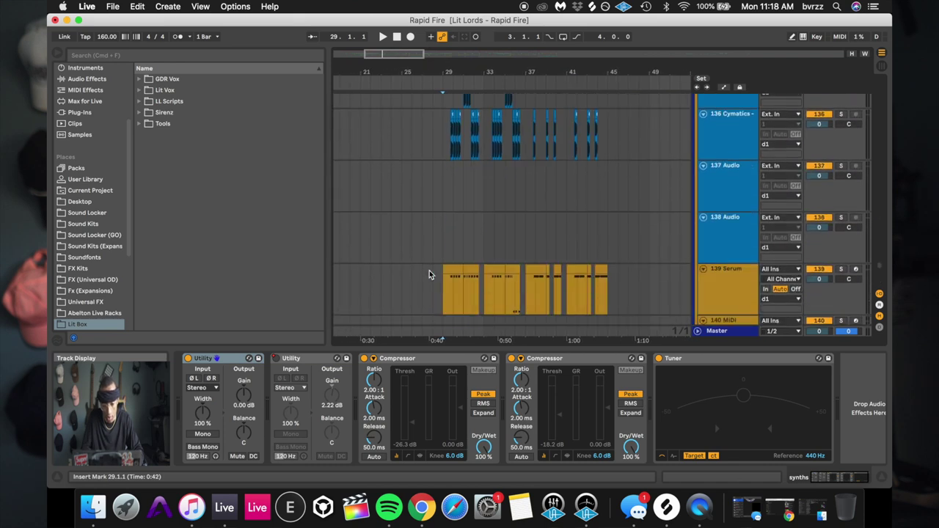
scroll(449, 158, "up", 2)
scroll(449, 159, "up", 1)
left_click(448, 171)
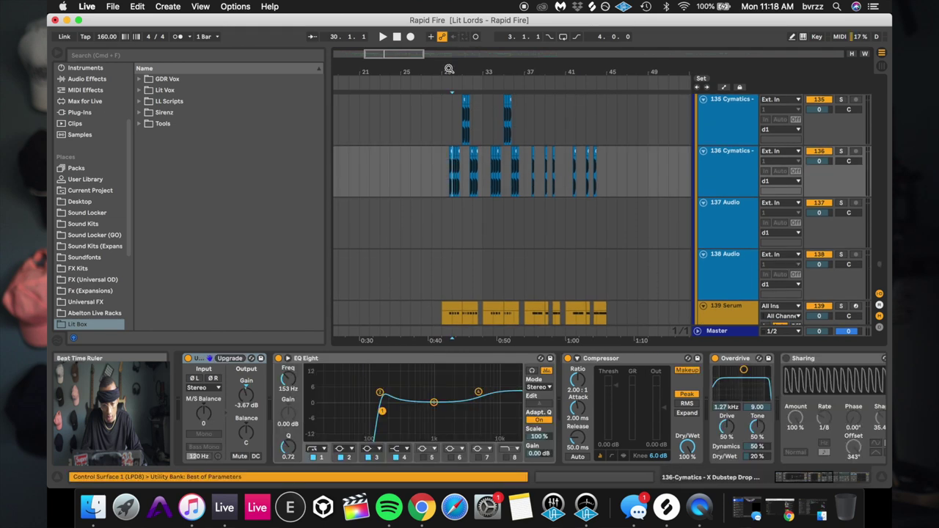
- Set the start point at 29.4.1, solo track 136 and play it
left_click_drag(449, 69, 449, 69)
left_click(453, 175)
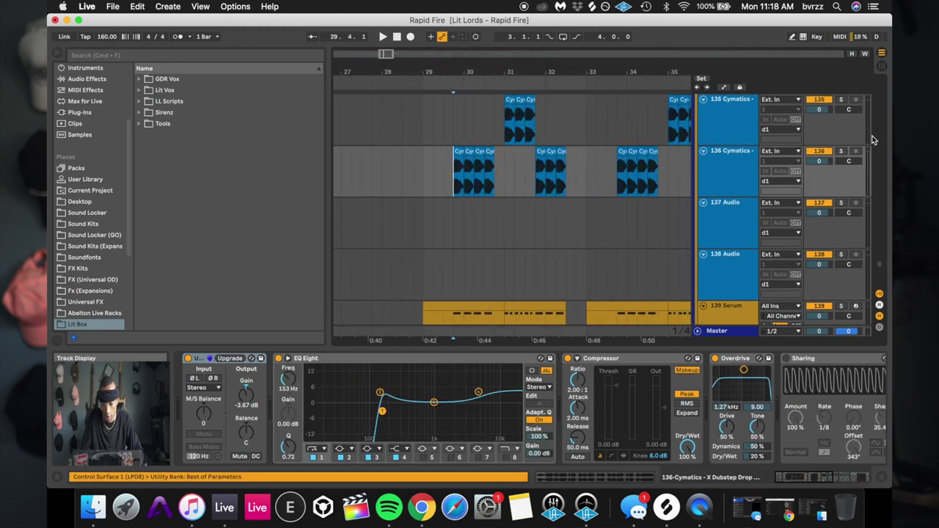
left_click(841, 151)
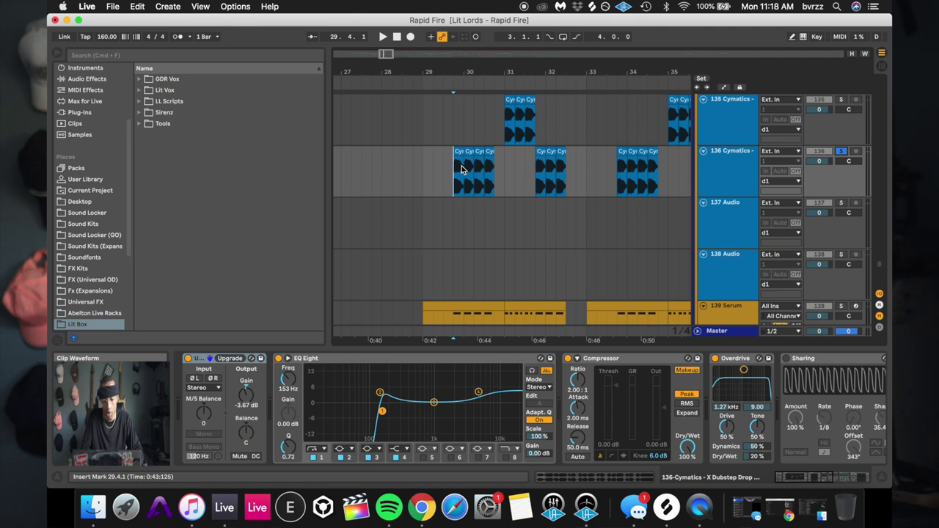
key("space")
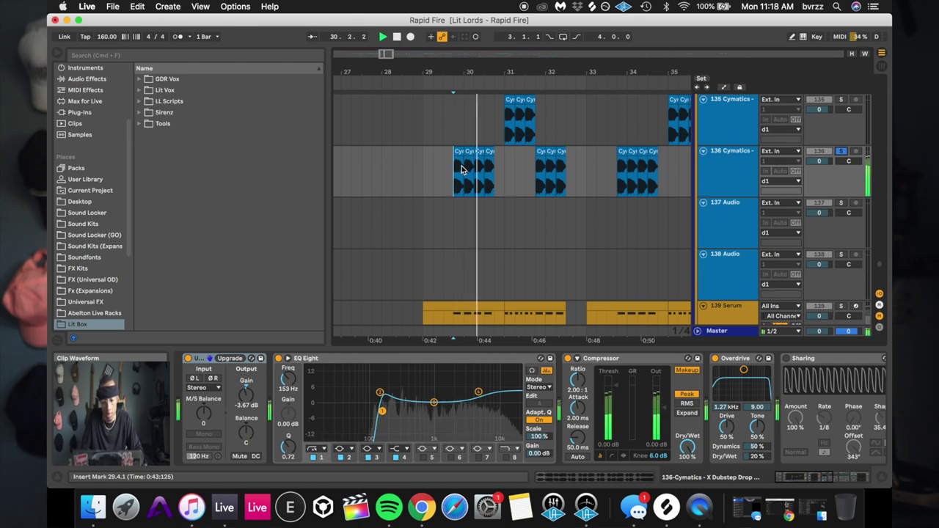
- Merge the short clips at 29.4.1 into one loop and audition it
left_click(458, 151)
key("super+z")
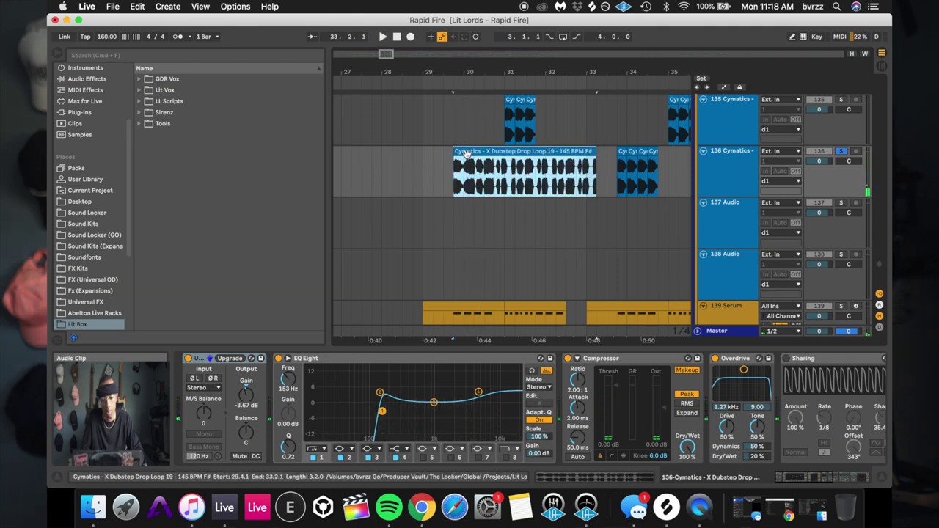
key("space")
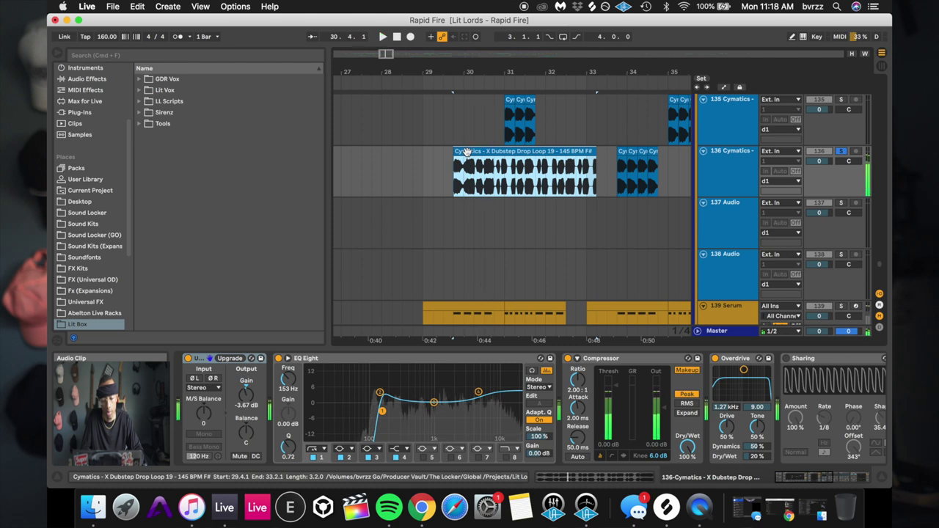
key("space")
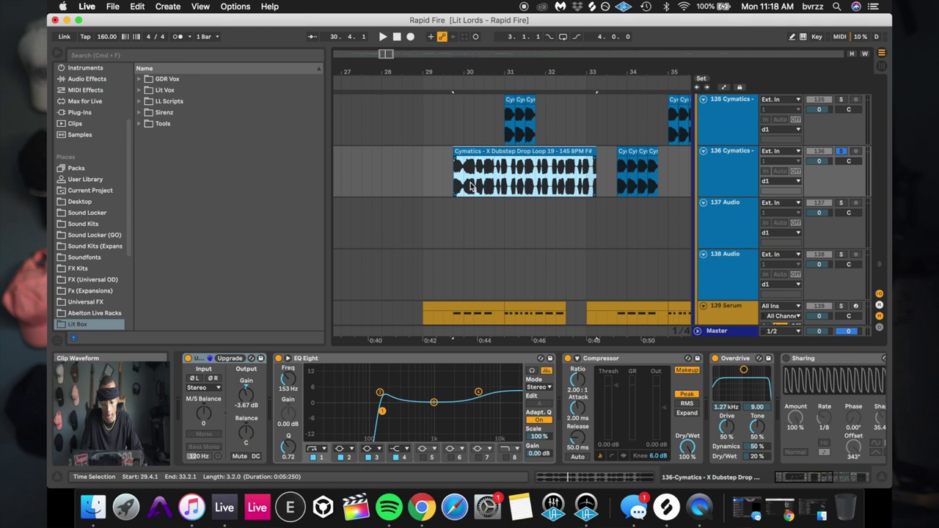
key("space")
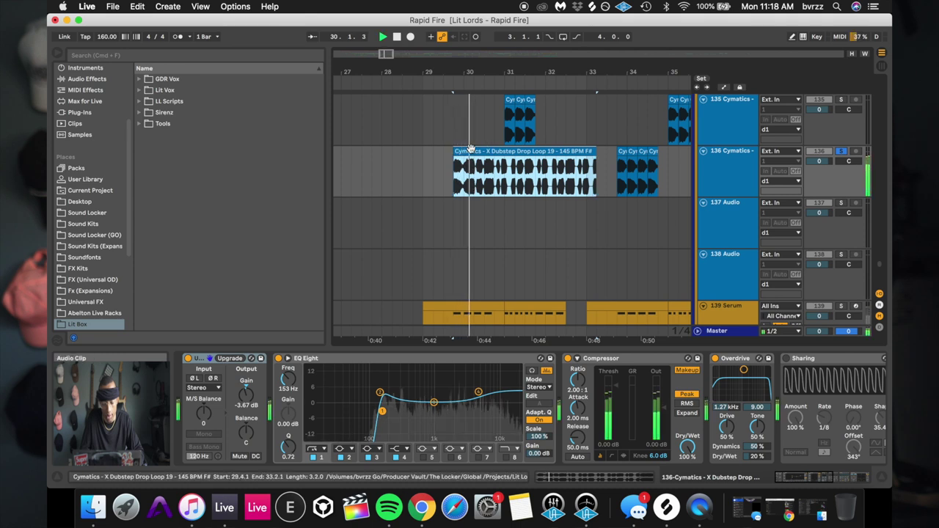
key("space")
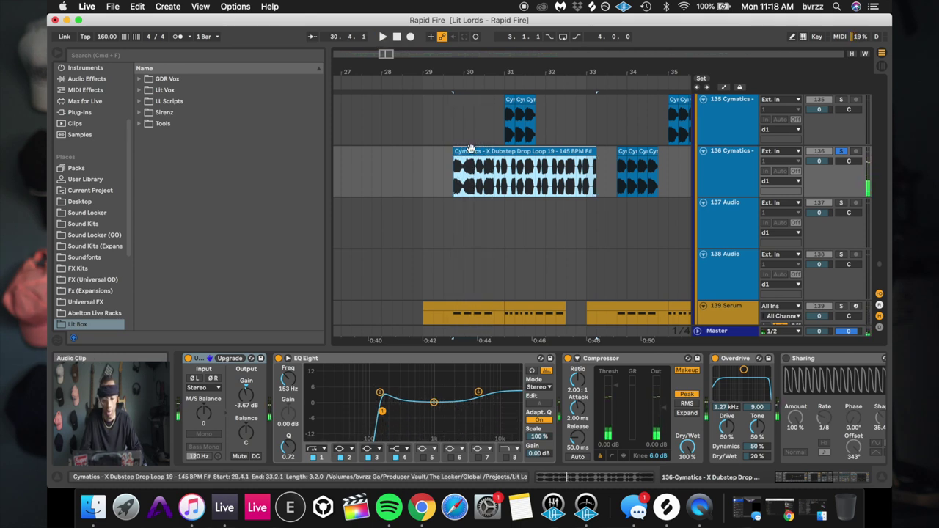
- Undo the merge to restore the chopped clips, replay from 29.4.1, then mark bar 31 on track 135
left_click(457, 179)
key("ctrl+z")
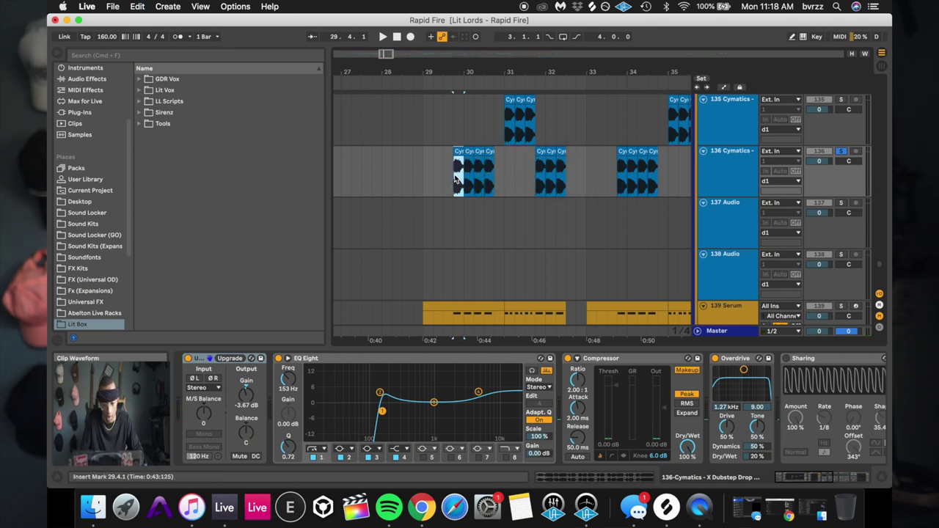
key("space")
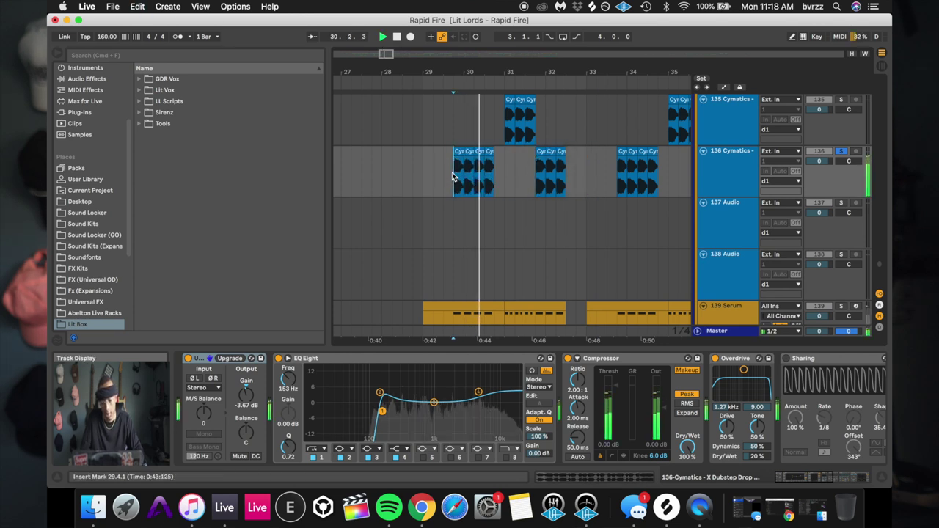
key("space")
left_click(505, 114)
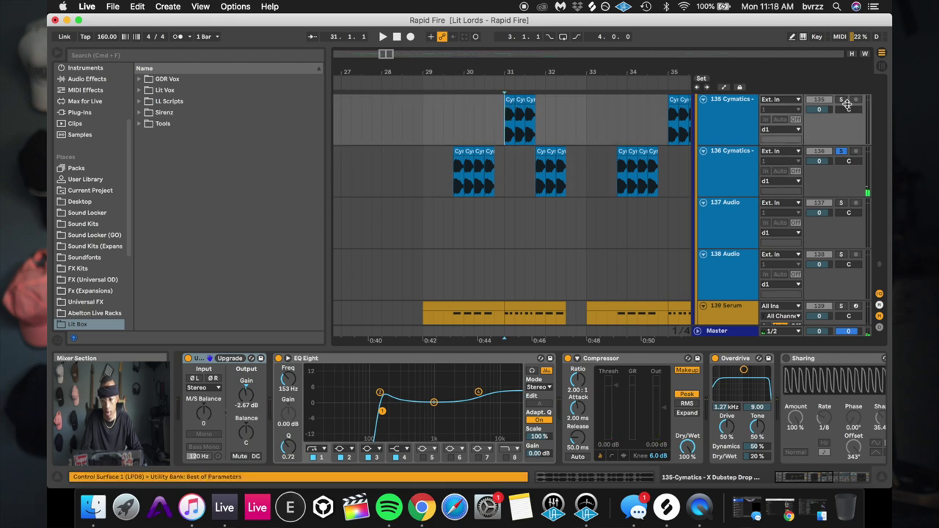
- Solo Cymatics track 135, play from bar 31, and select its second Sharing LFO
left_click(745, 123)
scroll(752, 359, "right", 5)
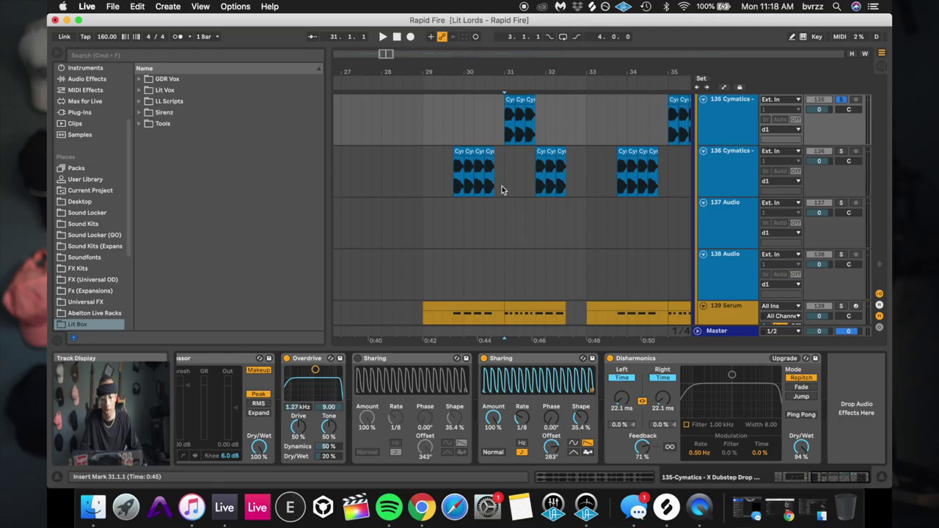
key("space")
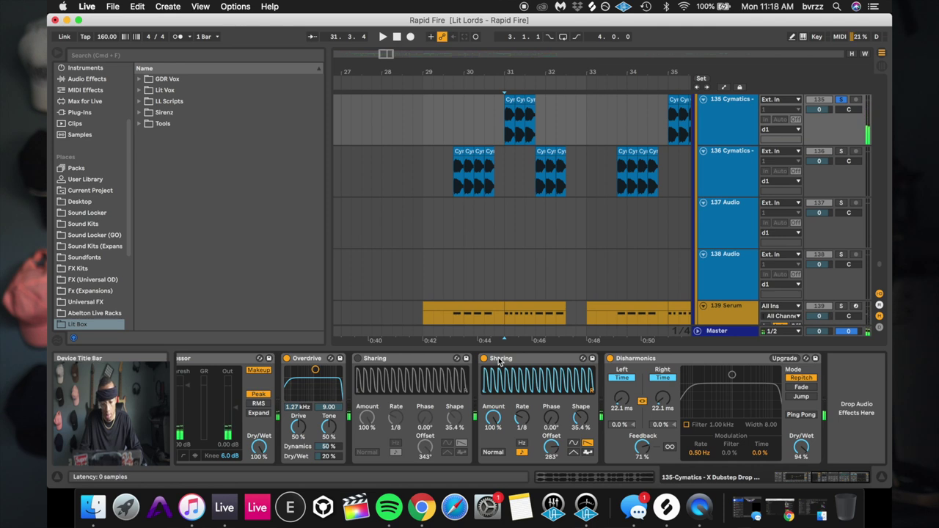
left_click(525, 402)
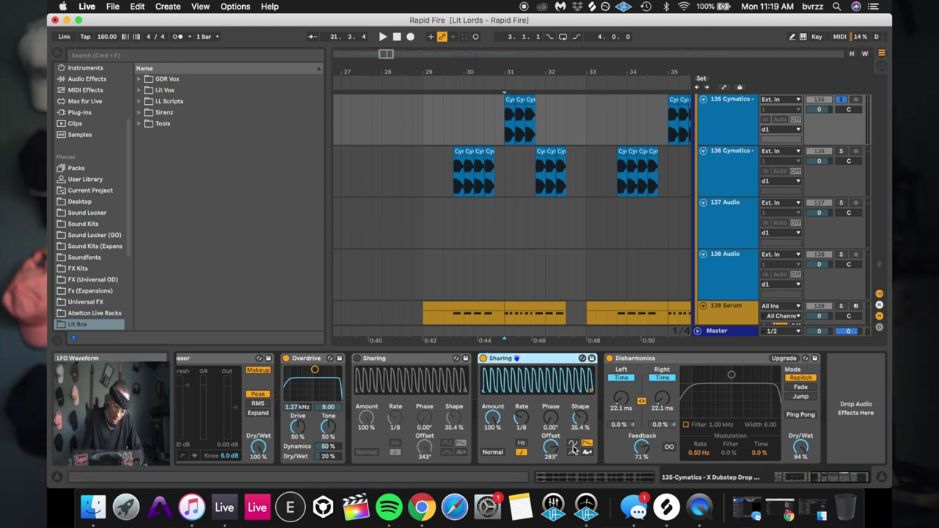
- Compare the second Sharing LFO off and on, then select Serum track 139
left_click(483, 359)
key("space")
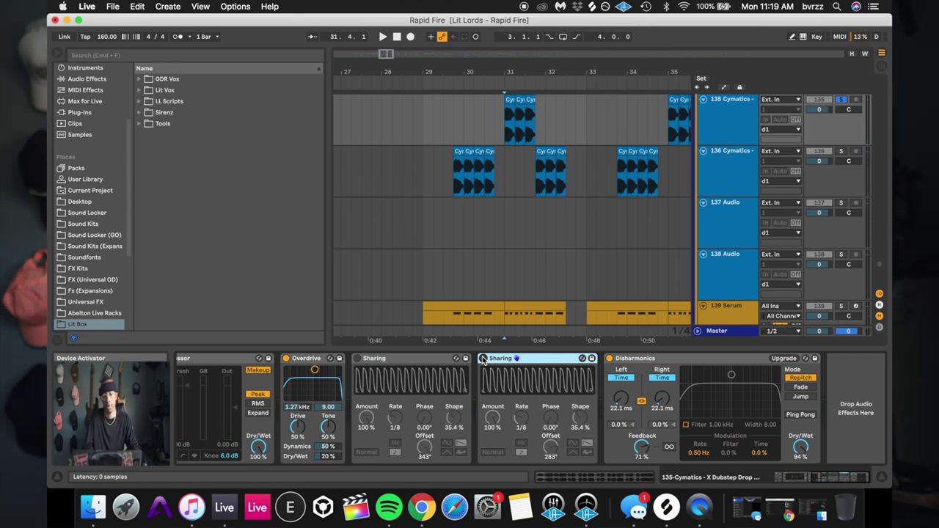
left_click(483, 358)
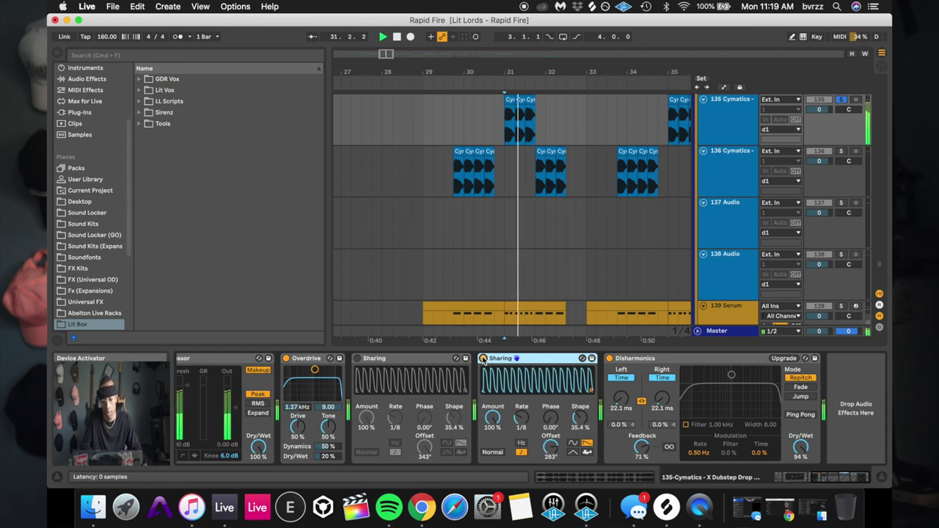
key("space")
scroll(520, 220, "down", 3)
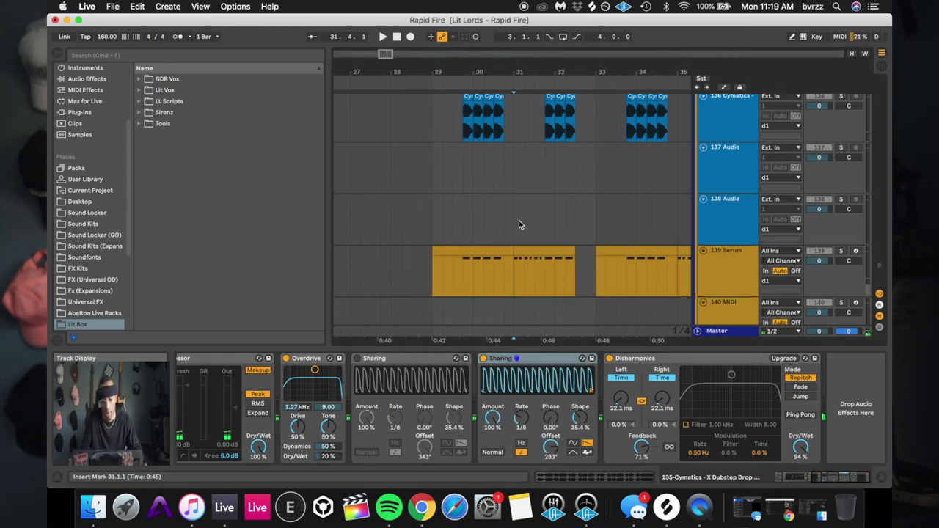
left_click(465, 275)
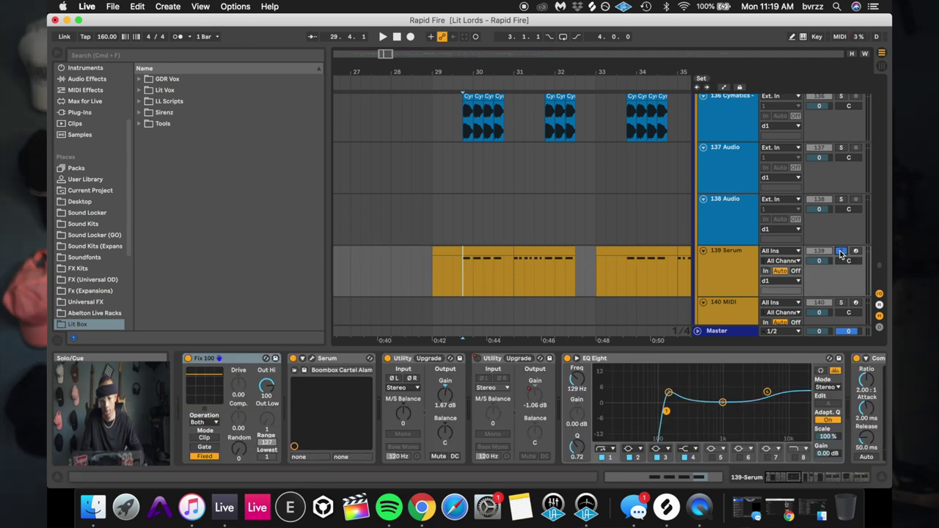
- Play the Serum track from 29.4.1, then with Cymatics track 136 soloed alongside
key("space")
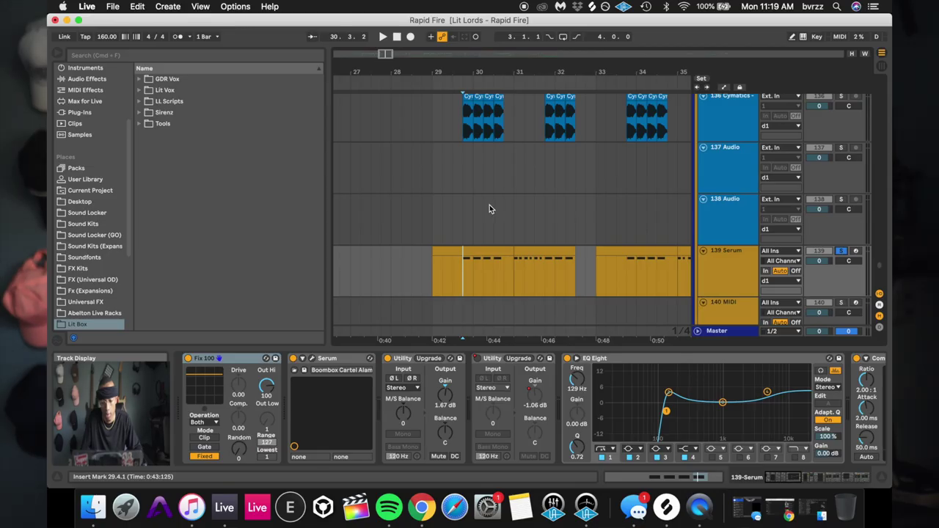
scroll(489, 205, "up", 2)
left_click(841, 142)
scroll(841, 144, "down", 1)
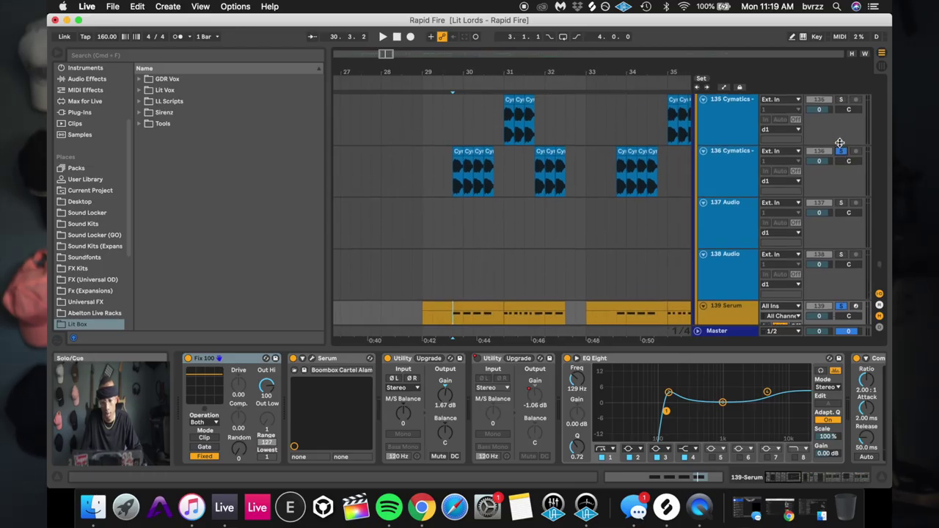
key("space")
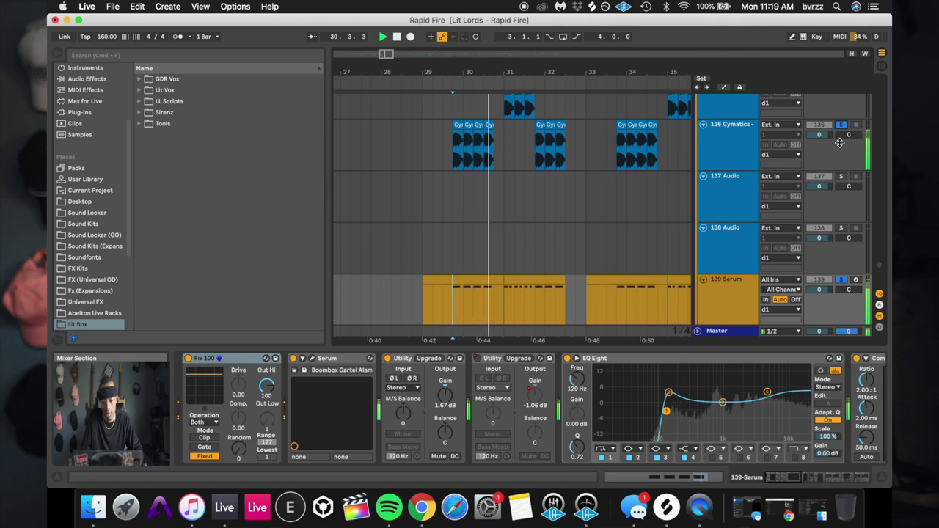
scroll(587, 183, "up", 2)
key("space")
- Clear the existing solos, solo 139 Serum, and set the start point at 37.3.1
left_click(501, 132)
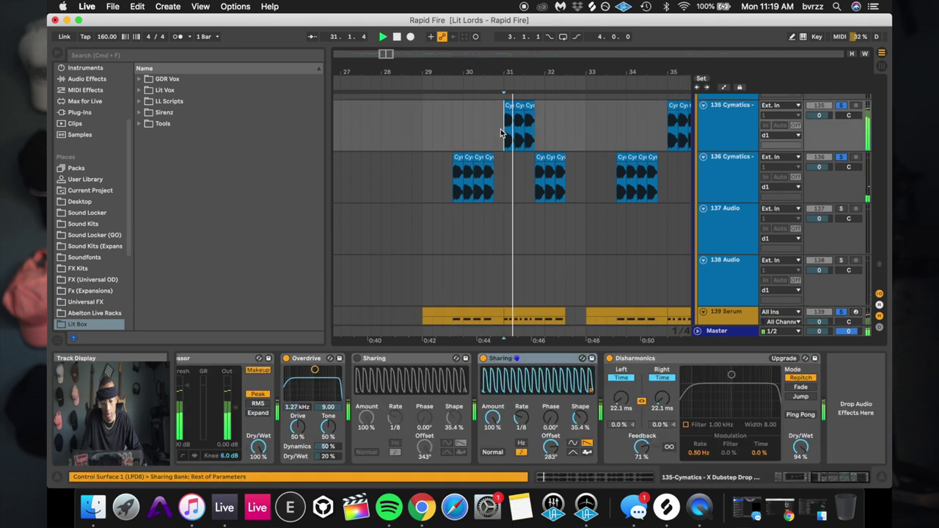
scroll(500, 129, "down", 4)
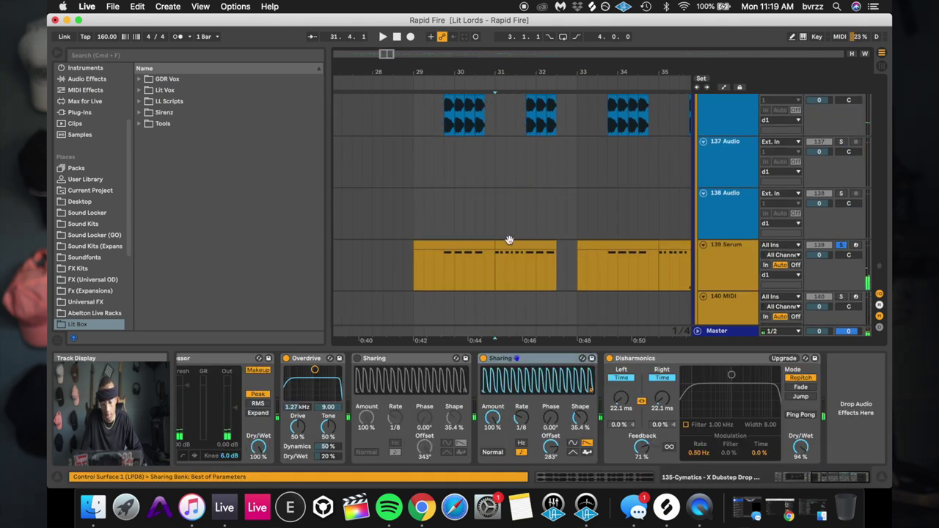
key("minus")
key("minus")
key("minus")
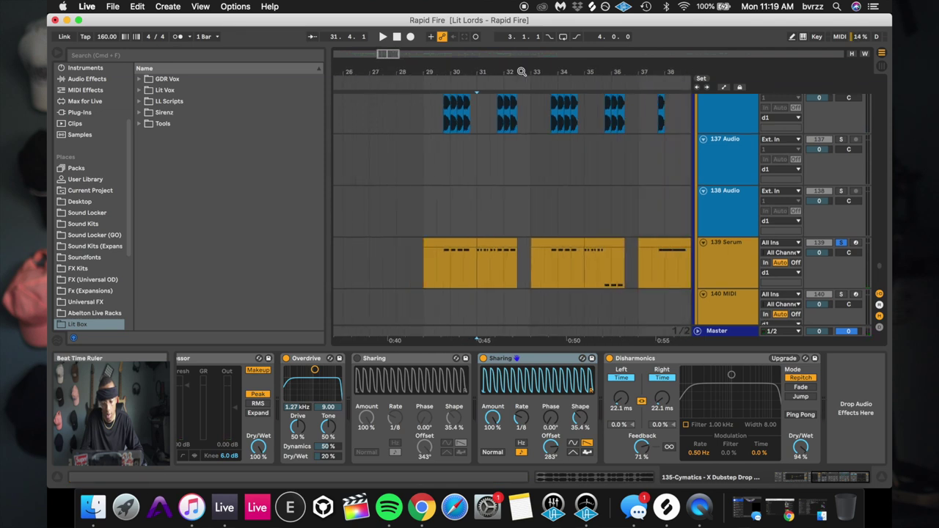
scroll(550, 239, "right", 3)
left_click(551, 258)
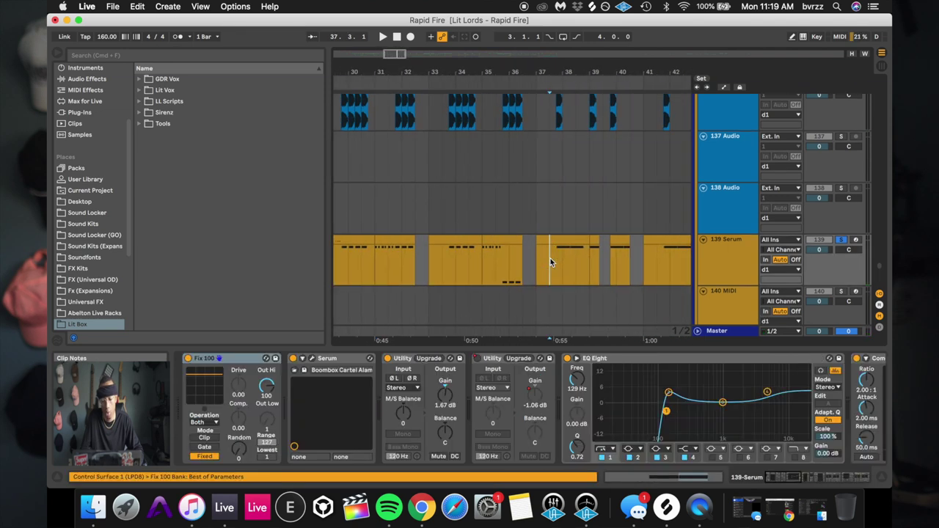
left_click(842, 241)
left_click(842, 240)
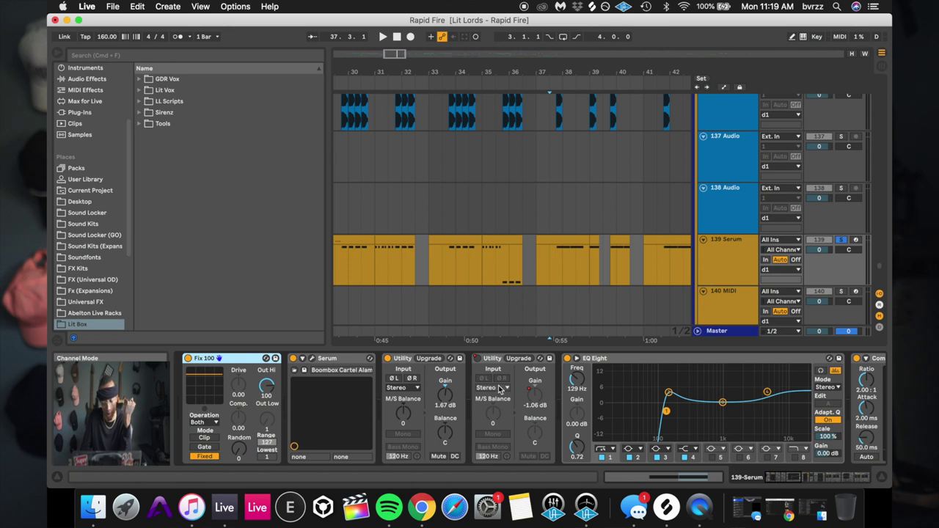
left_click(555, 262)
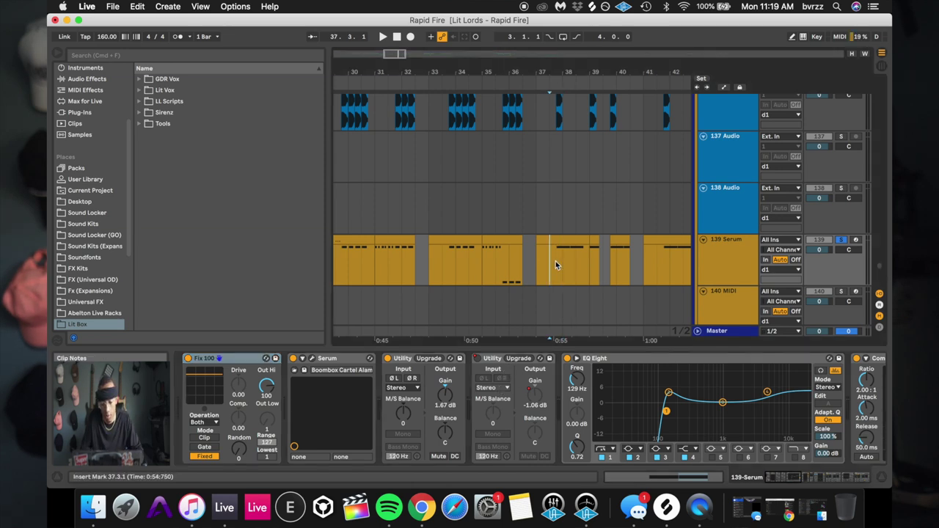
left_click(314, 359)
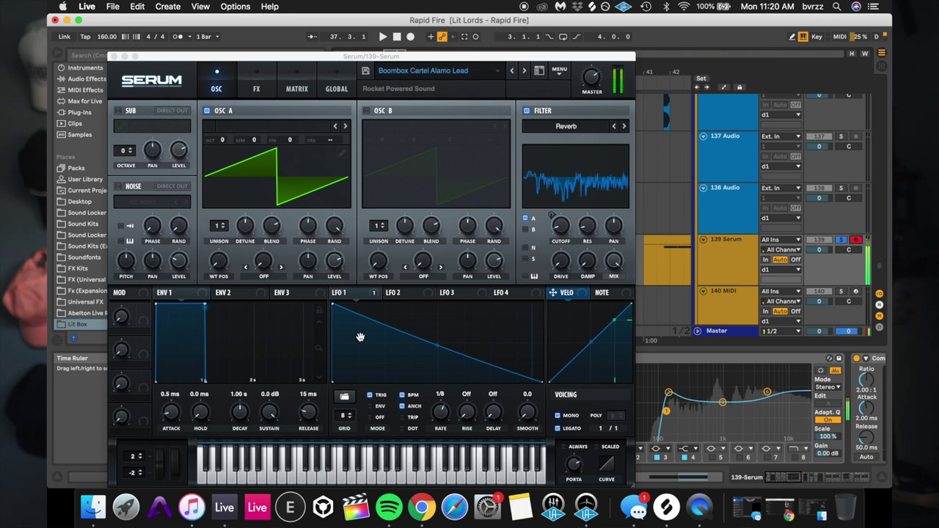
left_click(114, 56)
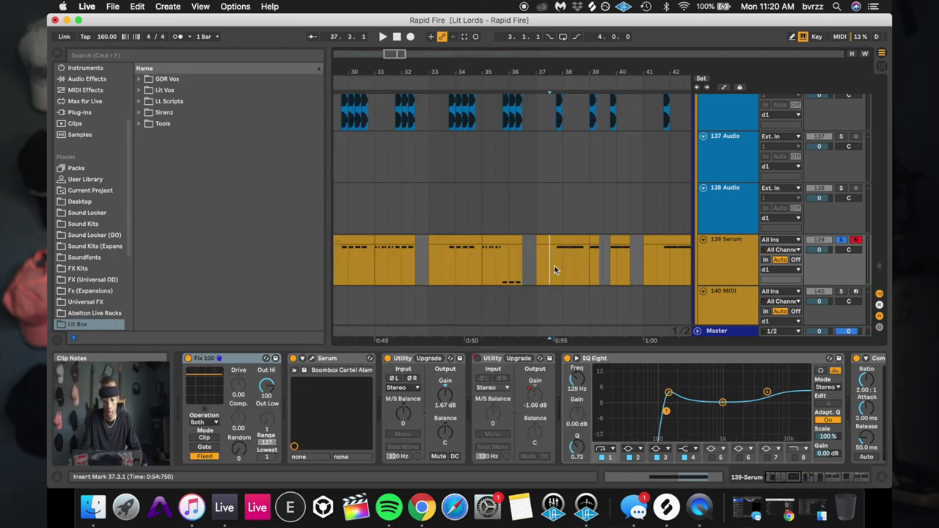
- Solo the s1 screech group and play it from 29.3.1 in the Sylenth1 clip
scroll(554, 270, "up", 15)
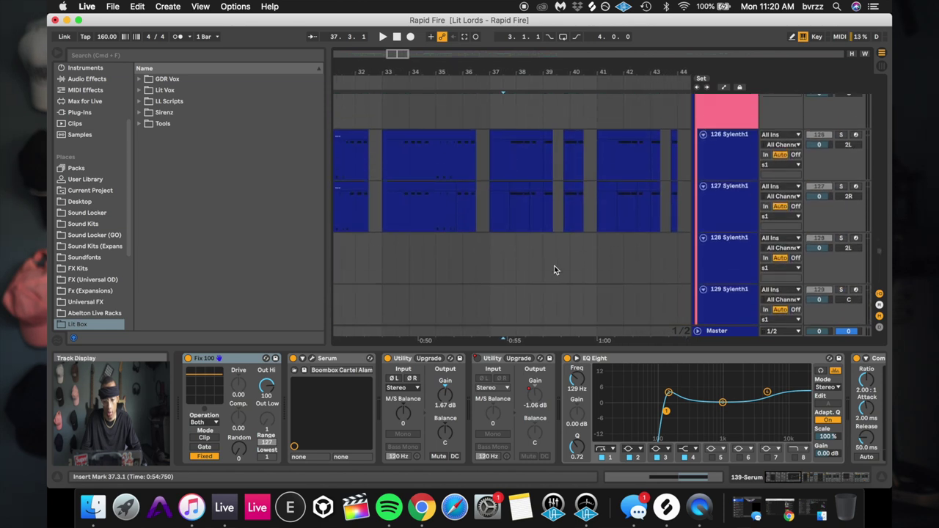
scroll(553, 270, "up", 2)
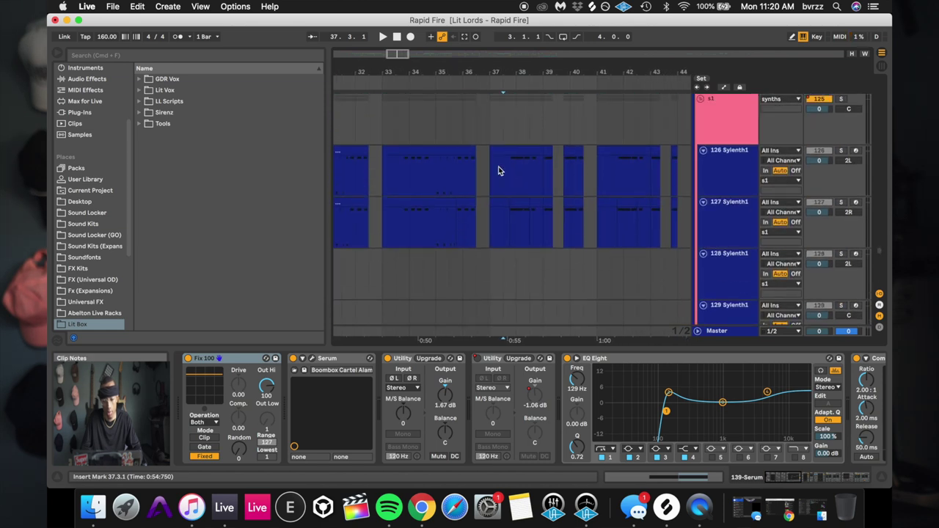
scroll(498, 170, "down", 8)
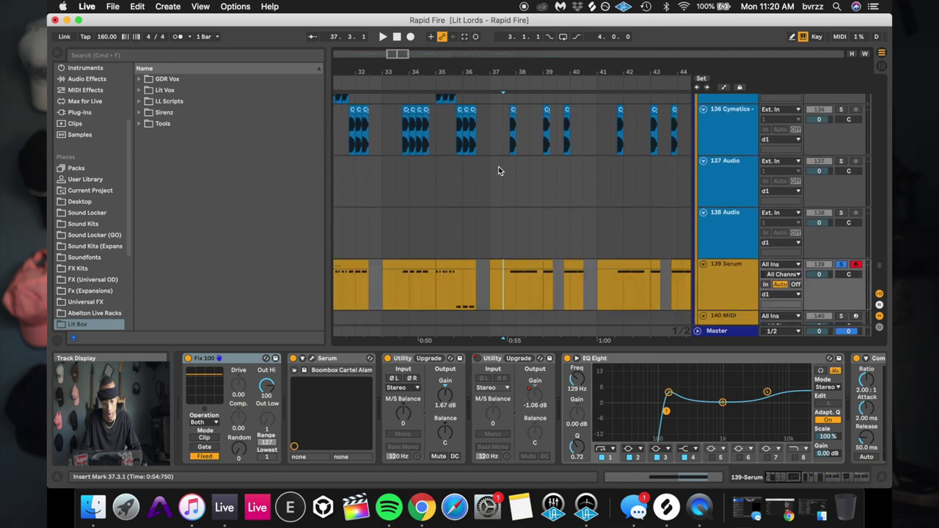
scroll(498, 170, "up", 10)
scroll(484, 213, "left", 10)
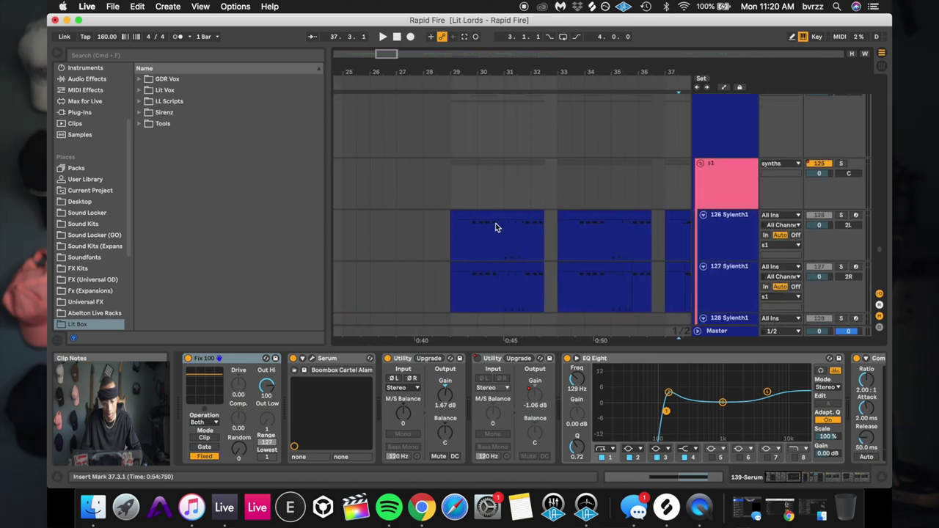
left_click(464, 234)
left_click(840, 163)
key("space")
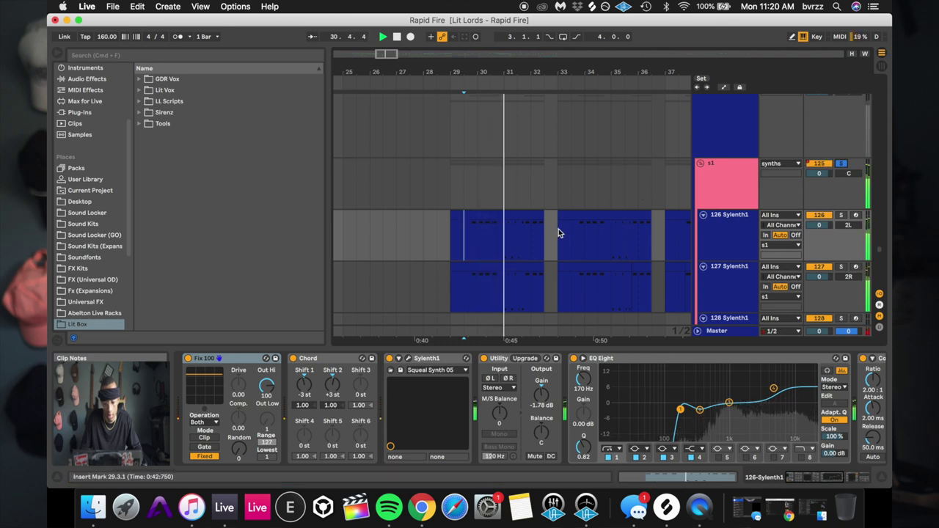
scroll(539, 230, "right", 3)
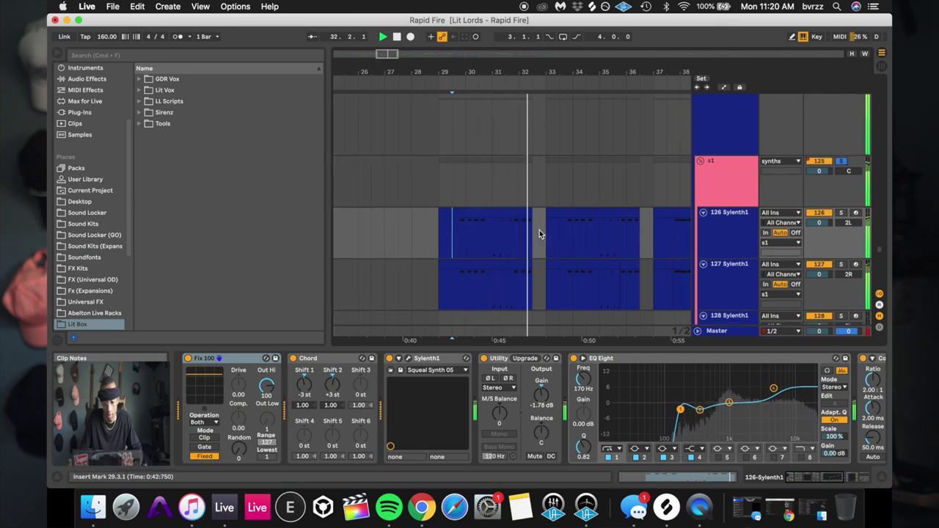
key("space")
- Play the screech tracks from a new start point at 37.3.1
left_click(622, 239)
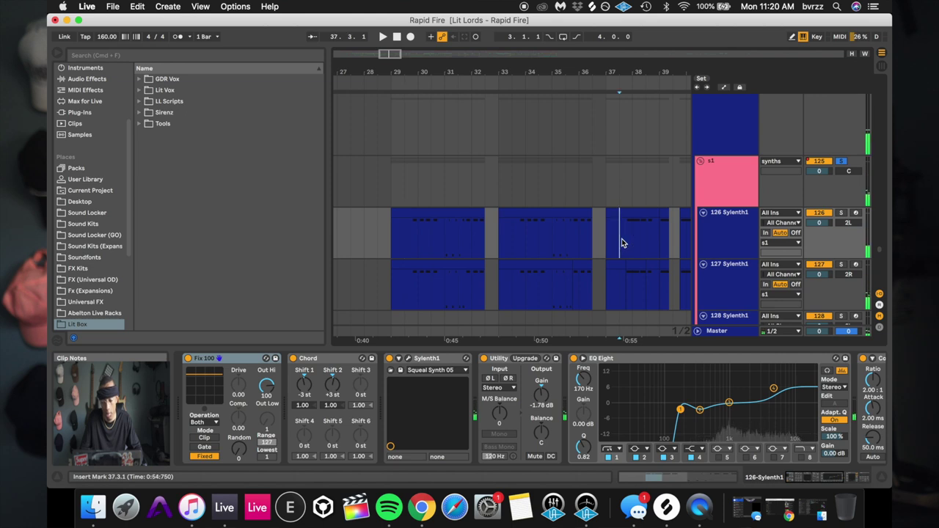
scroll(621, 239, "down", 3)
scroll(621, 238, "right", 2)
scroll(622, 238, "up", 3)
scroll(621, 239, "down", 3)
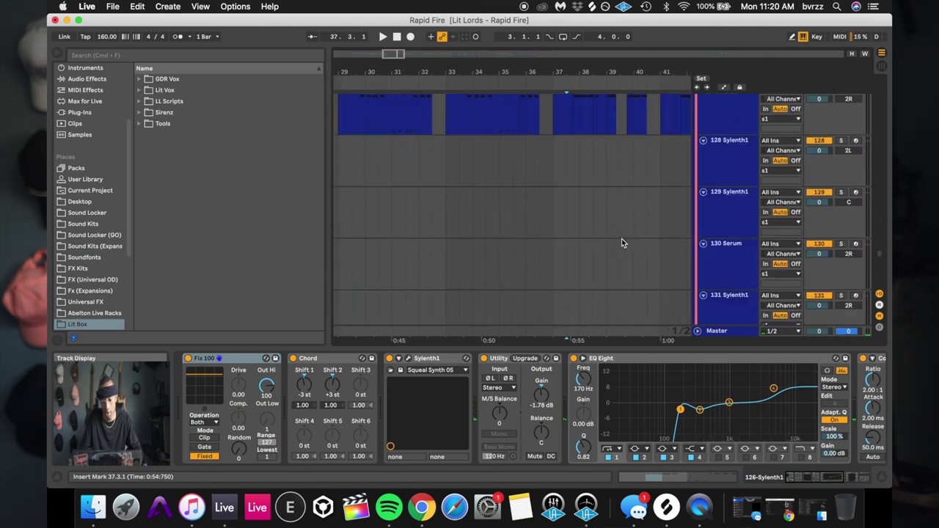
scroll(621, 239, "up", 1)
scroll(621, 239, "up", 1)
key("space")
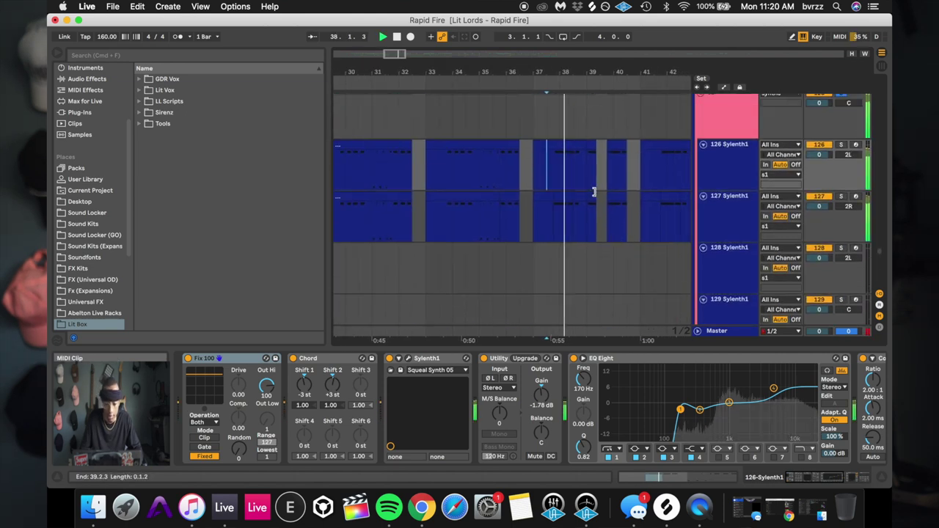
- Zoom out to bars 23–47, play the drop from bar 39, then mark about 39.2
scroll(594, 192, "right", 2)
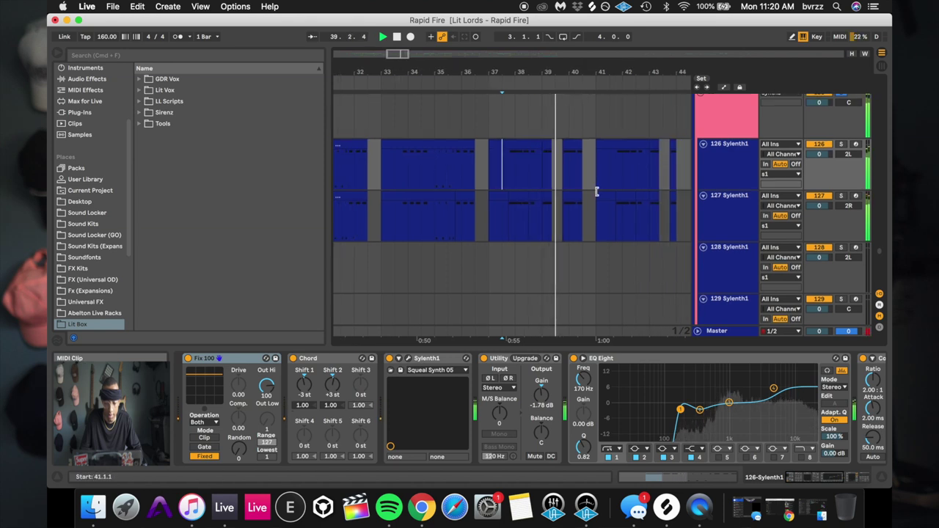
mouse_move(567, 80)
left_mouse_down()
mouse_move(564, 69)
mouse_move(507, 178)
left_mouse_up()
key("space")
left_click(506, 175)
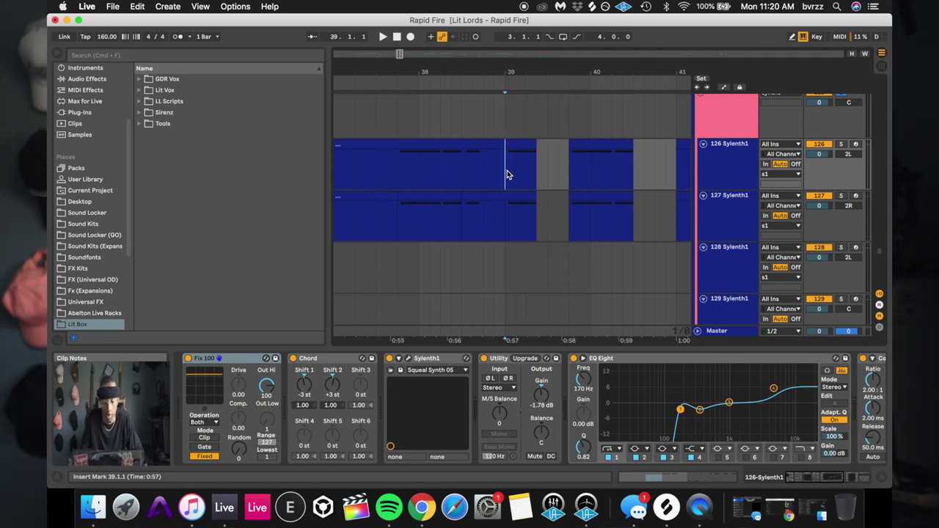
key("space")
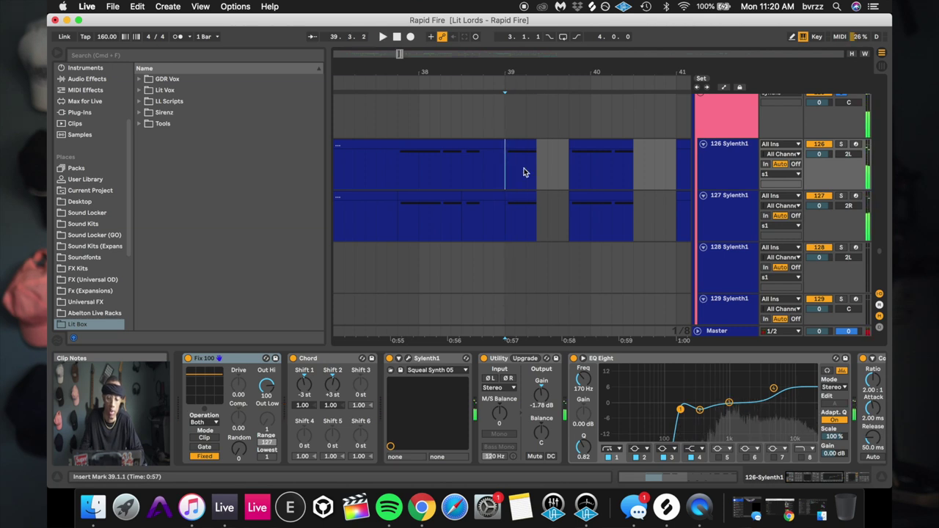
left_click(536, 170)
- Deactivate the s1 group, re-enable automation, and play s1 from bar 39
scroll(536, 170, "up", 2)
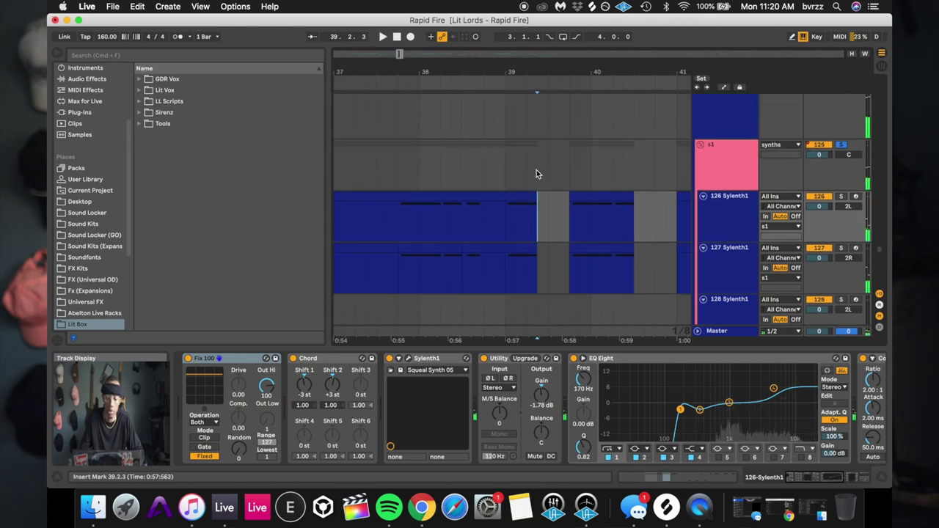
left_click(823, 145)
left_click(452, 36)
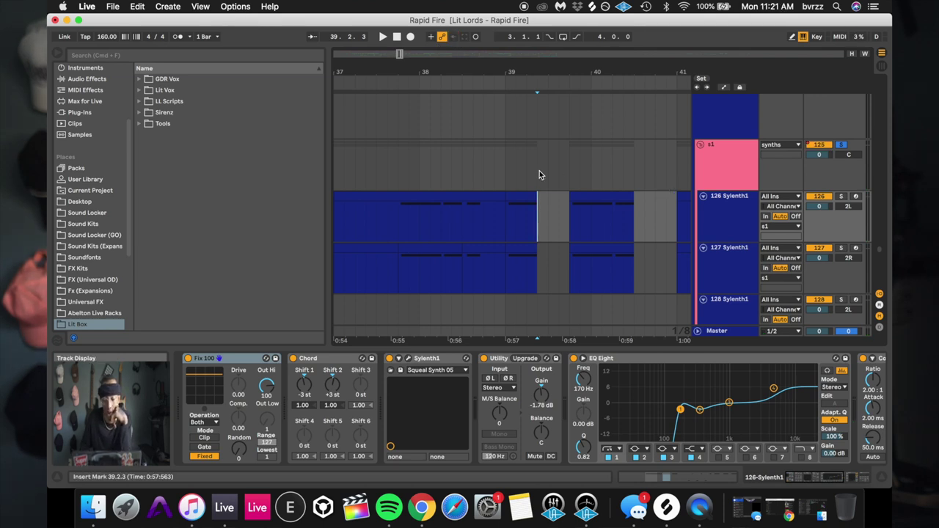
left_click(507, 171)
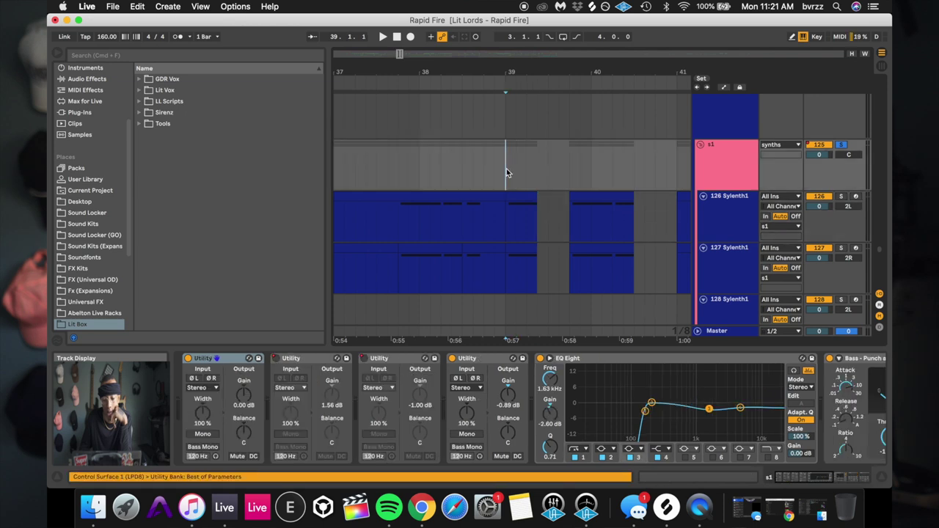
key("space")
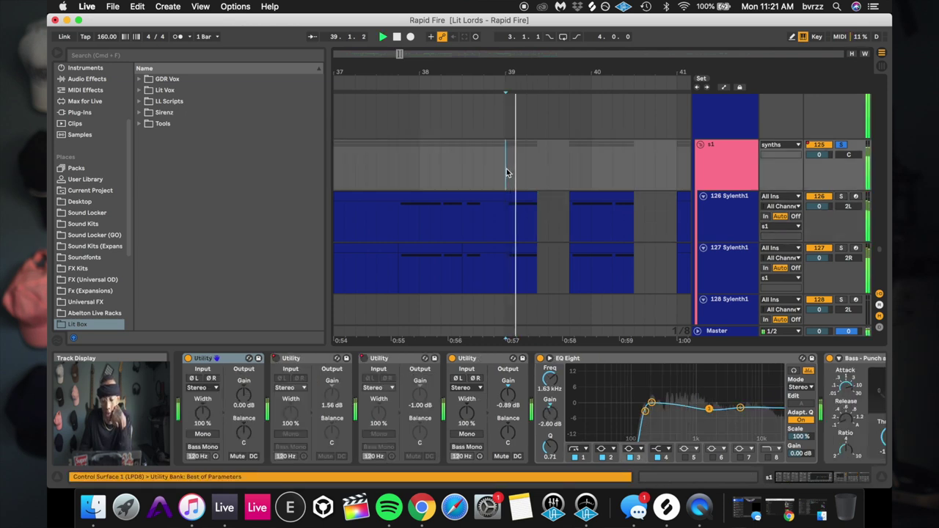
key("space")
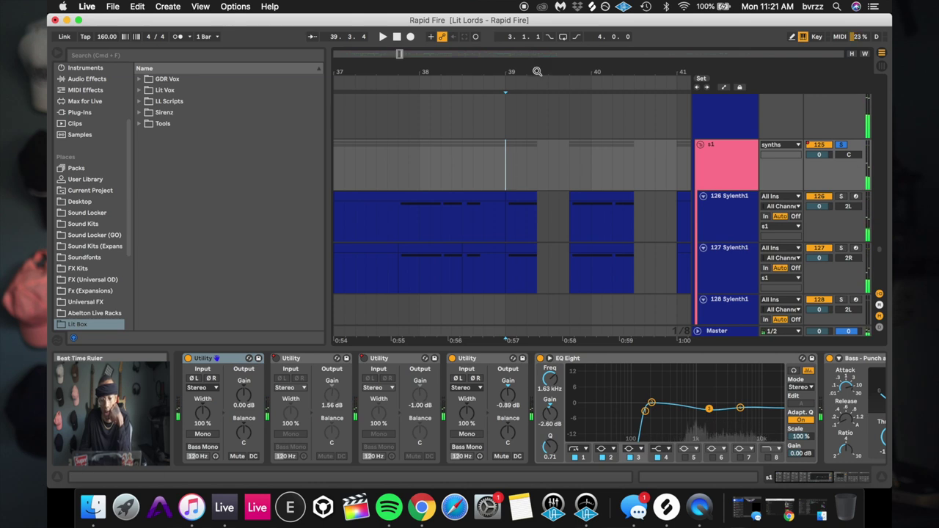
- Zoom out to bars 35–43 and play from 38.4.1
key("minus")
left_click(513, 154)
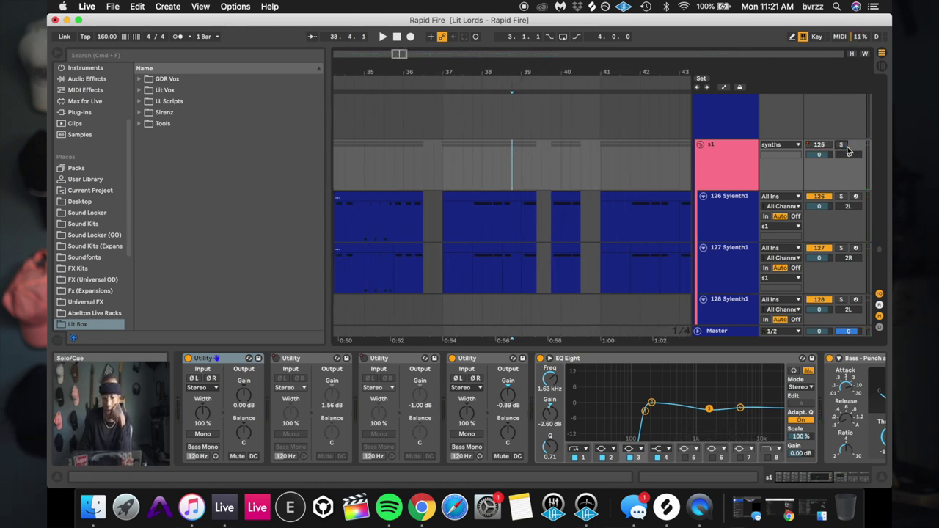
key("space")
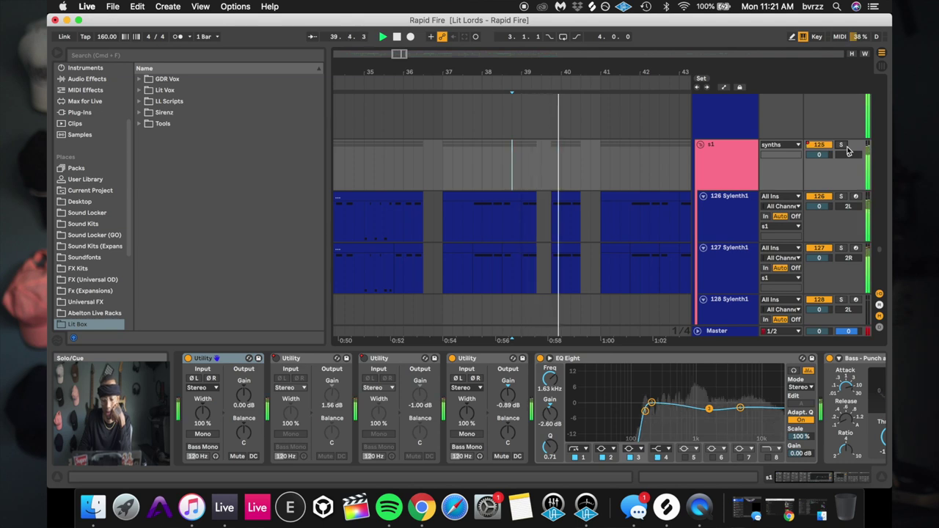
key("space")
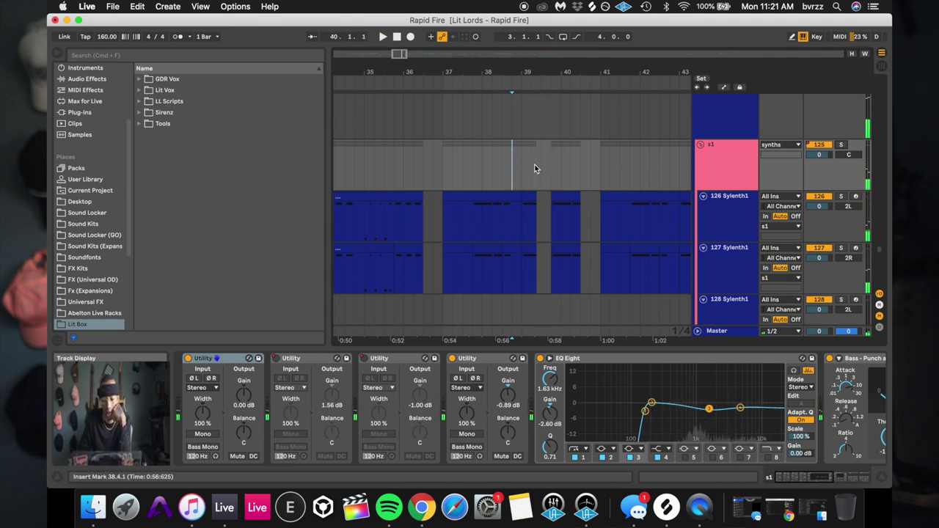
- Arm track 139 Serum for recording and select it to show its Fix 100 and Serum devices
left_click_drag(513, 94, 514, 95)
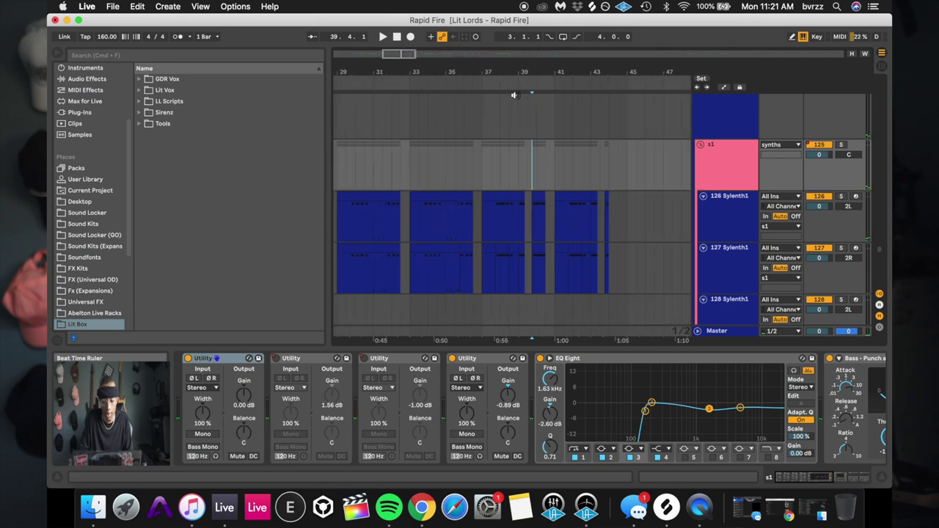
scroll(507, 193, "down", 15)
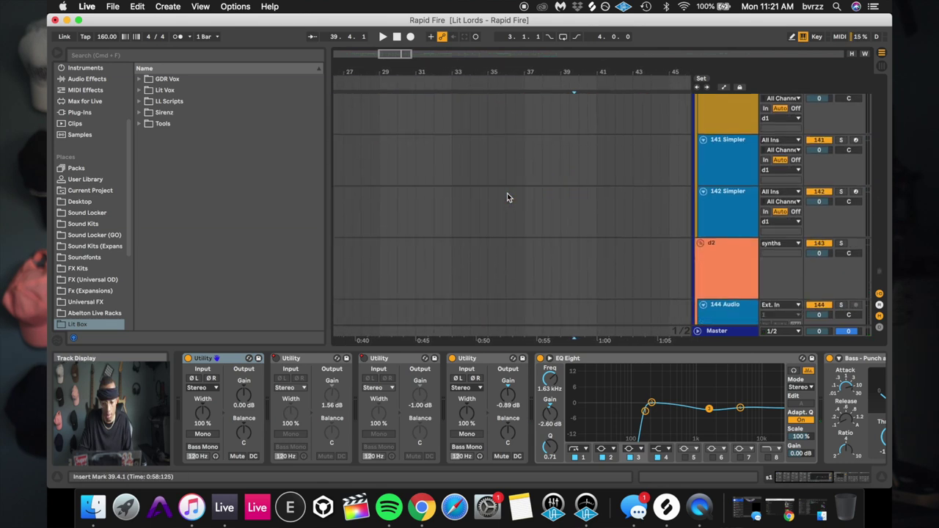
scroll(506, 193, "down", 10)
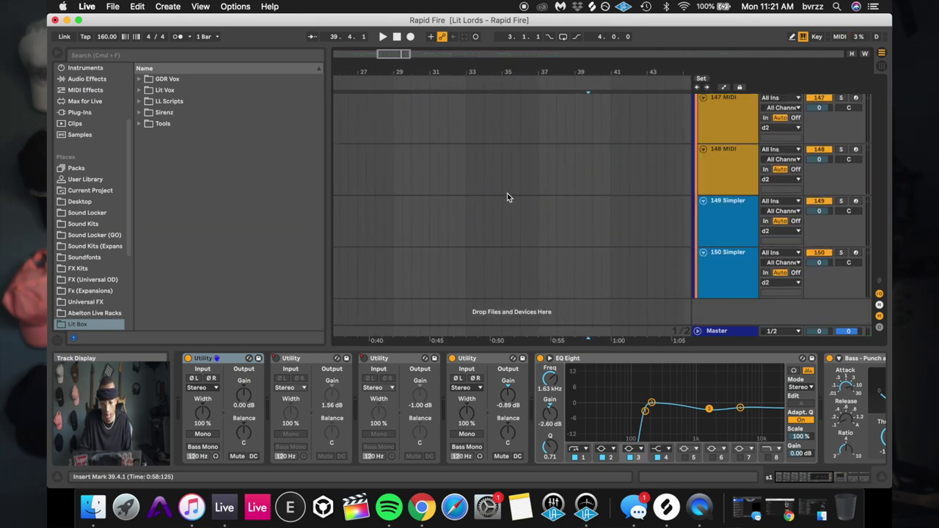
scroll(507, 193, "up", 12)
left_click(855, 141)
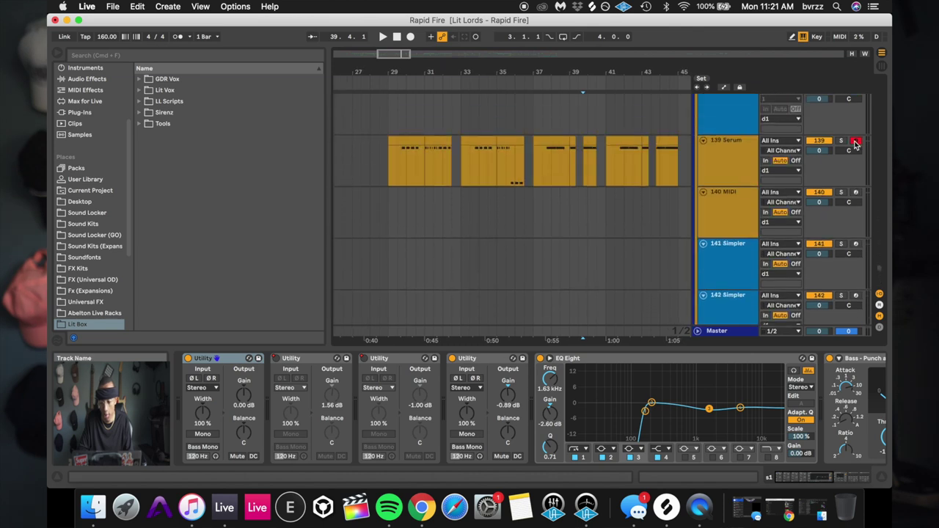
left_click(391, 162)
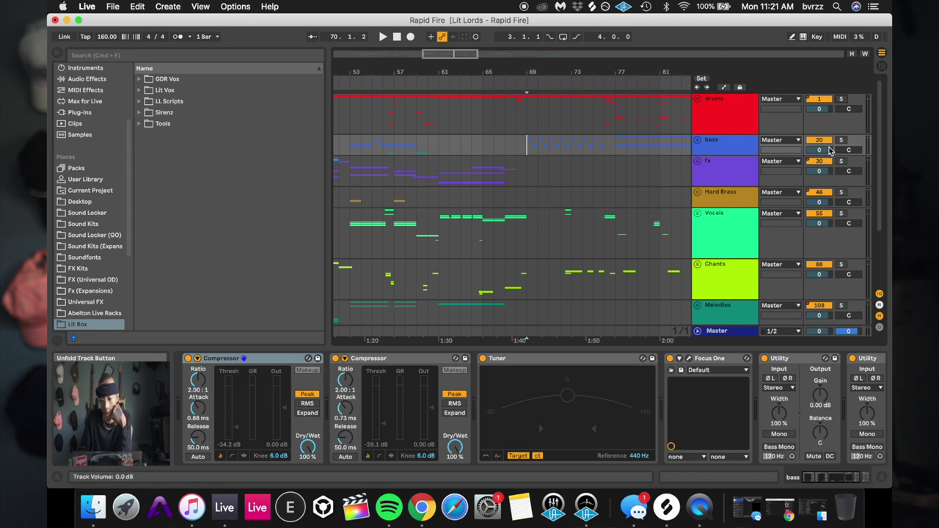
- Play the drop from bar 69 twice with the drums and bass groups soloed
key("space")
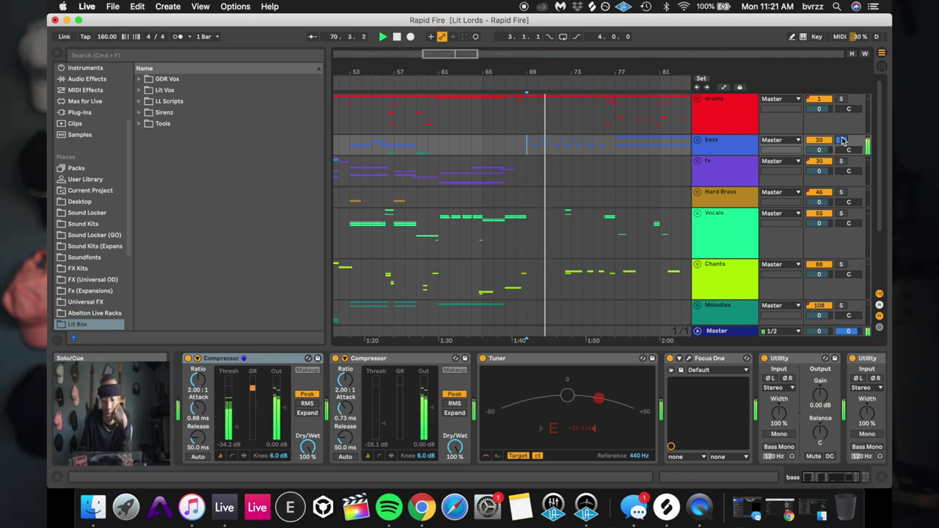
key("space")
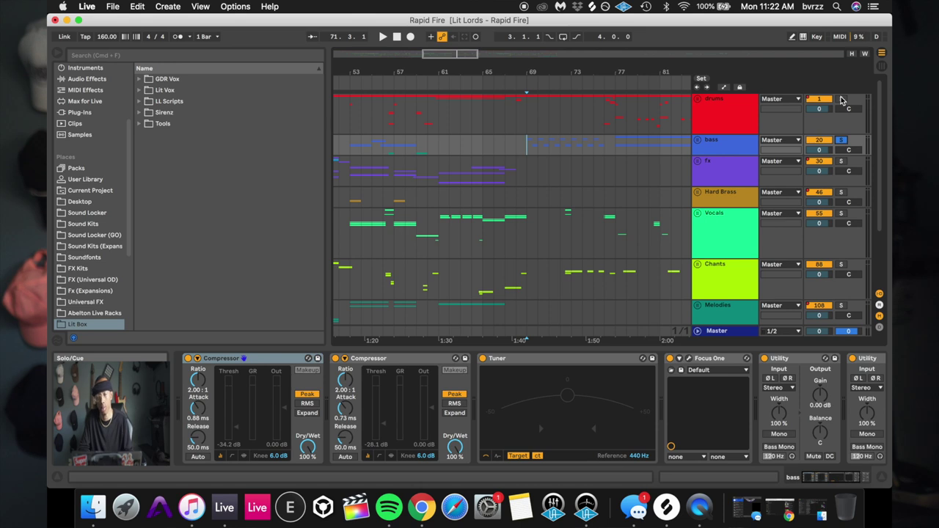
key("space")
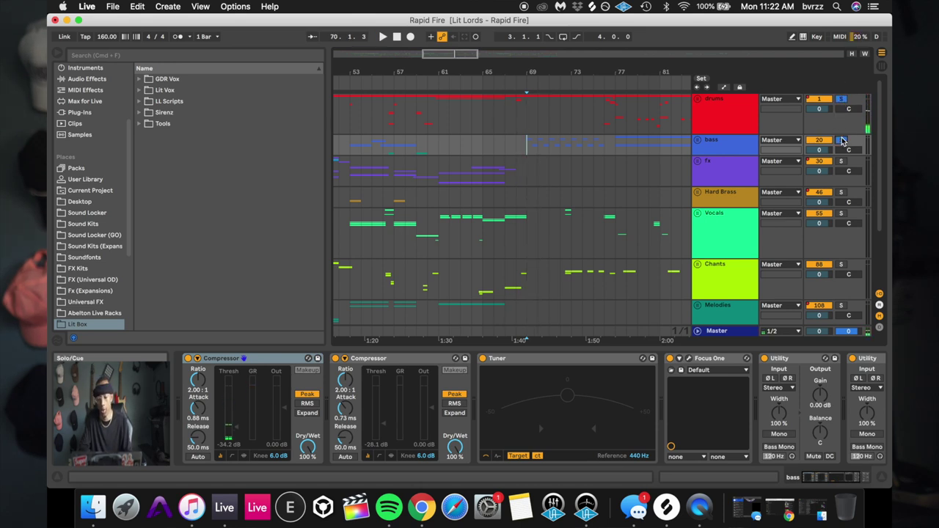
key("space")
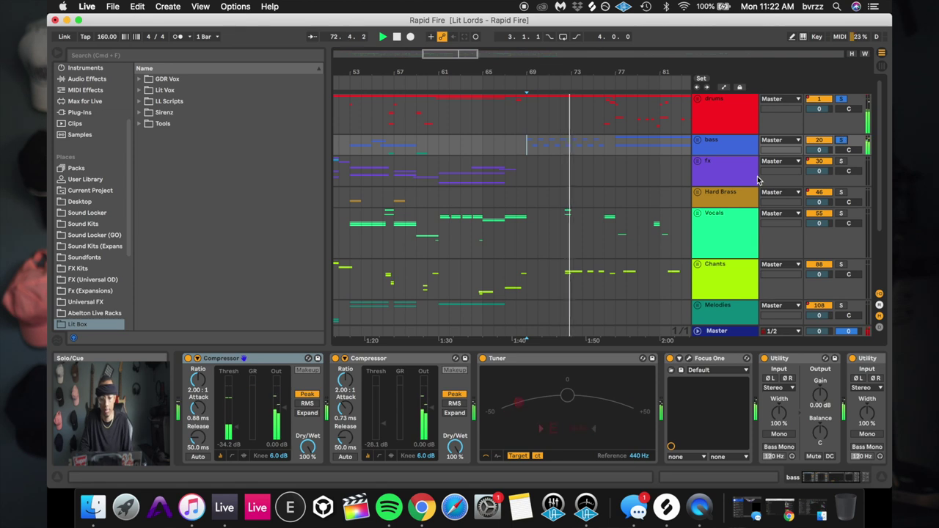
key("space")
scroll(537, 248, "down", 3)
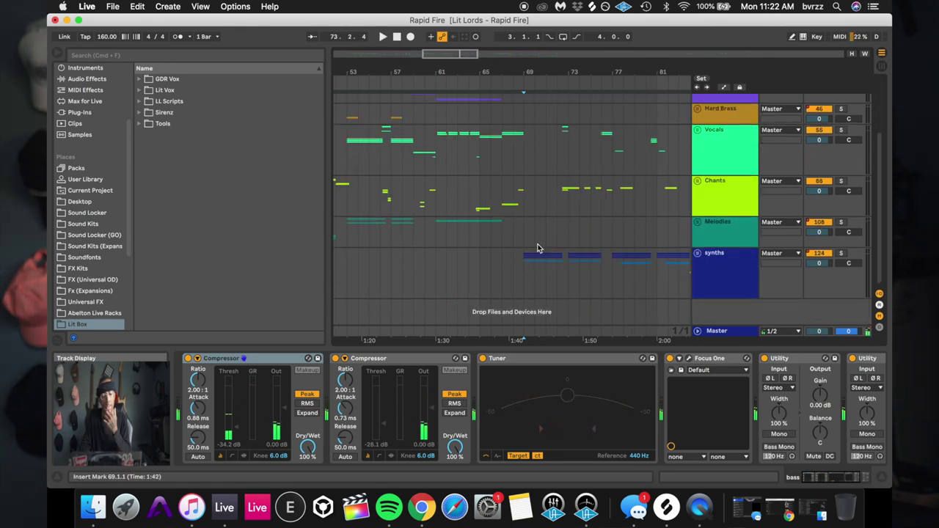
- Zoom in around bar 69 and unfold the synths group to show its tracks
left_click(526, 270)
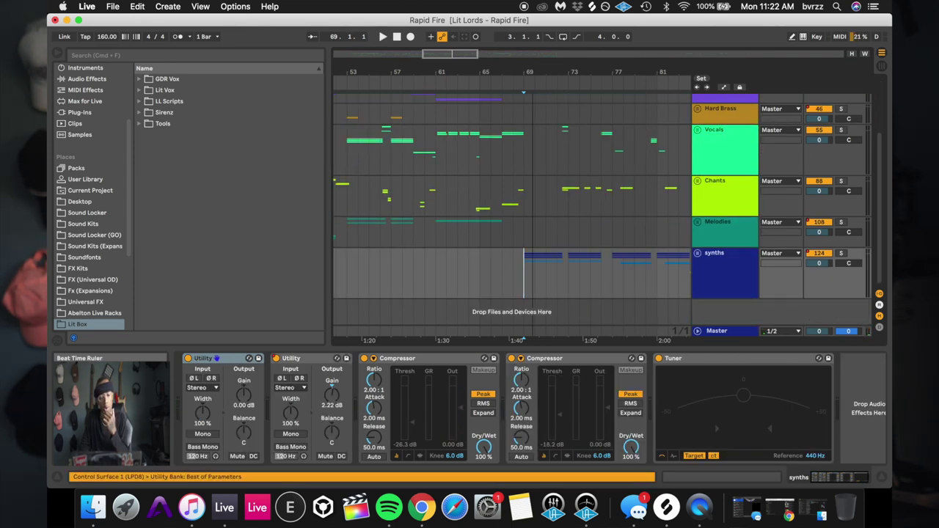
left_click_drag(537, 71, 537, 103)
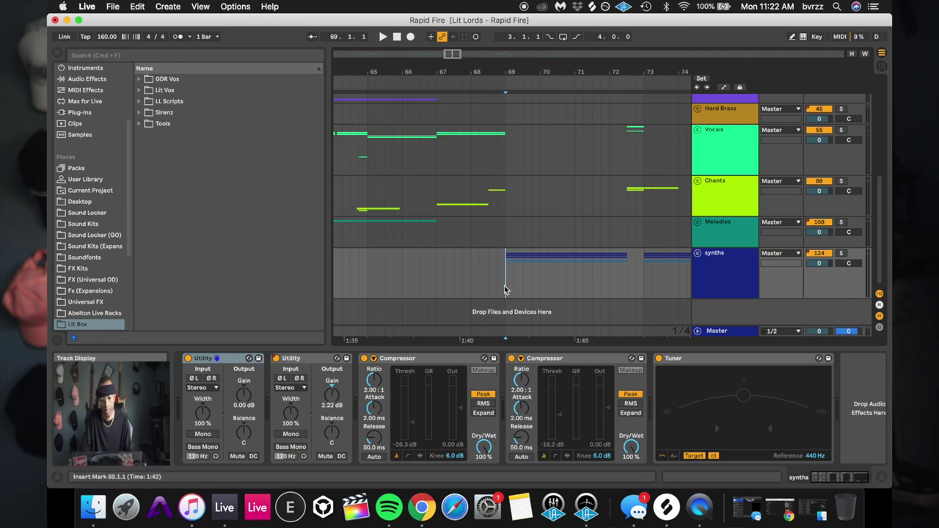
key("Right")
scroll(504, 290, "down", 3)
scroll(504, 286, "down", 1)
scroll(504, 285, "right", 2)
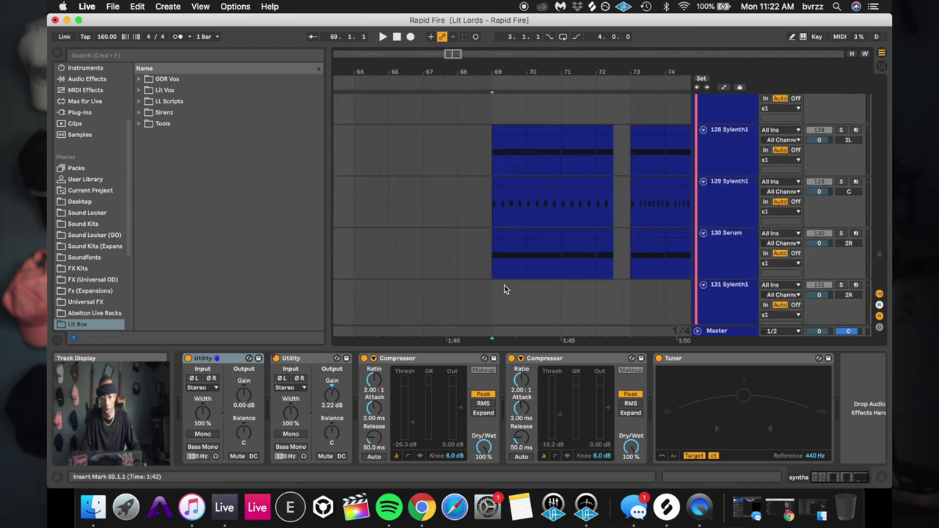
left_click_drag(487, 74, 477, 72)
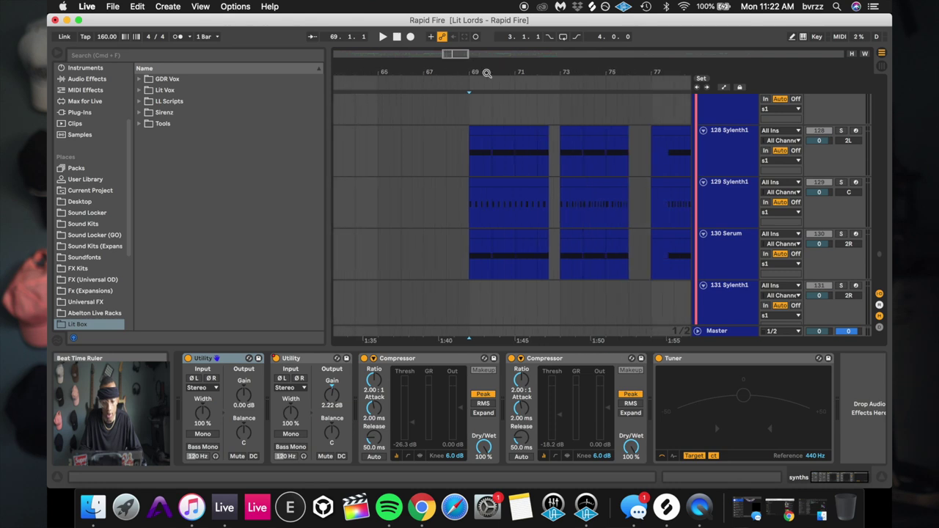
scroll(484, 160, "down", 2)
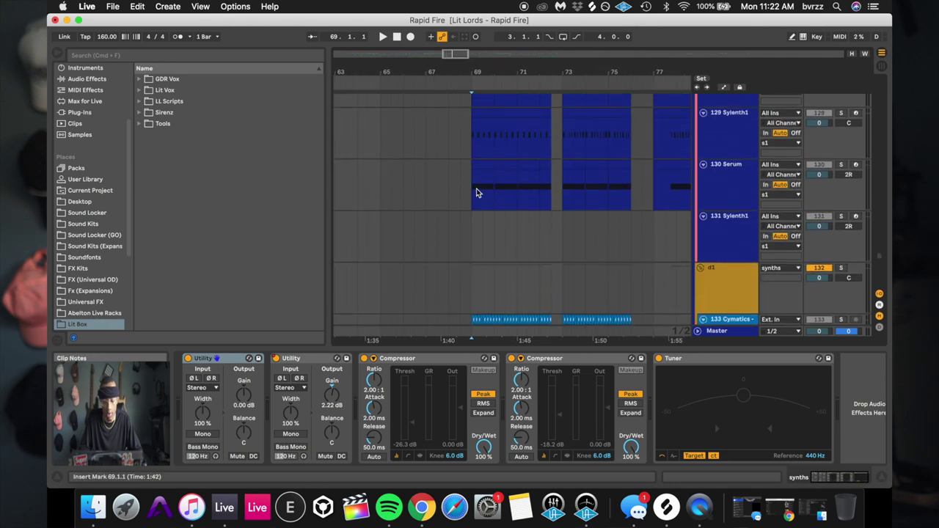
scroll(476, 192, "down", 4)
scroll(476, 192, "down", 2)
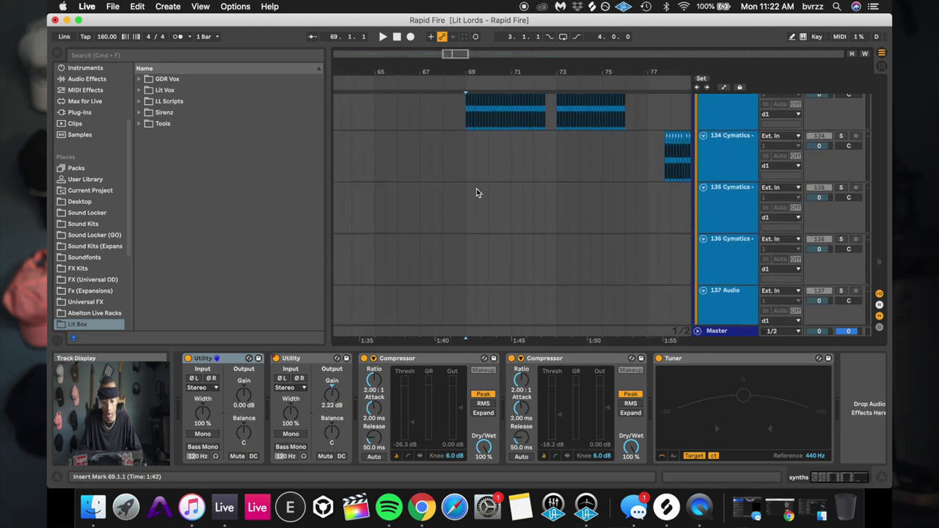
scroll(476, 189, "up", 1)
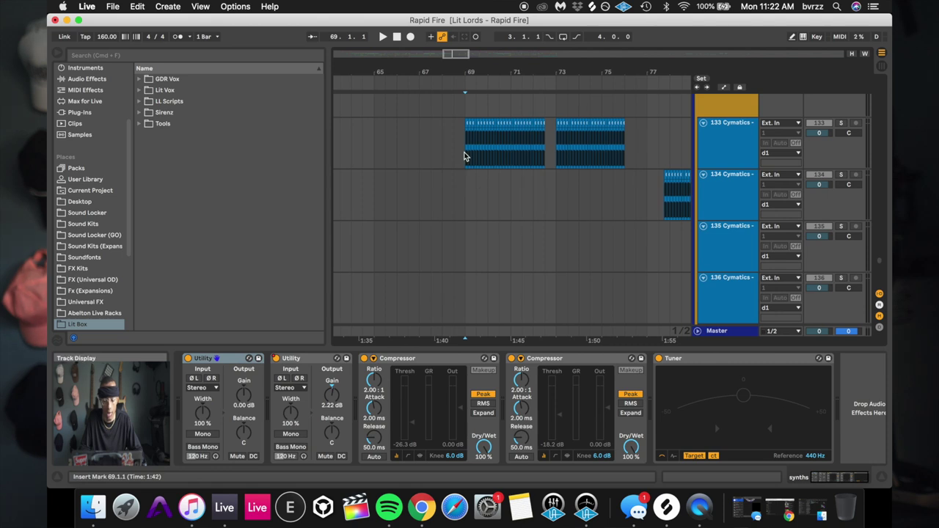
- Select the 133 Cymatics track, solo it, and play it from bar 69
left_click(464, 157)
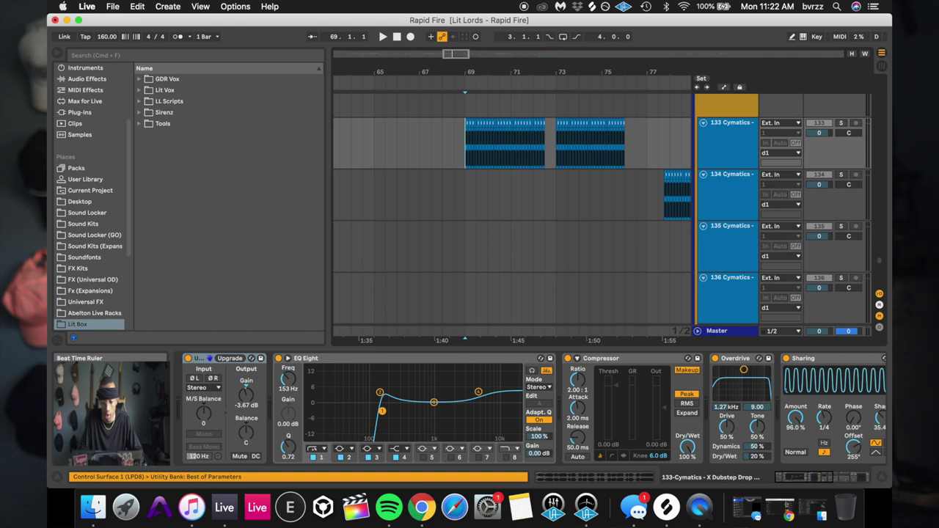
mouse_move(473, 71)
left_mouse_down()
mouse_move(475, 80)
mouse_move(477, 72)
left_mouse_up()
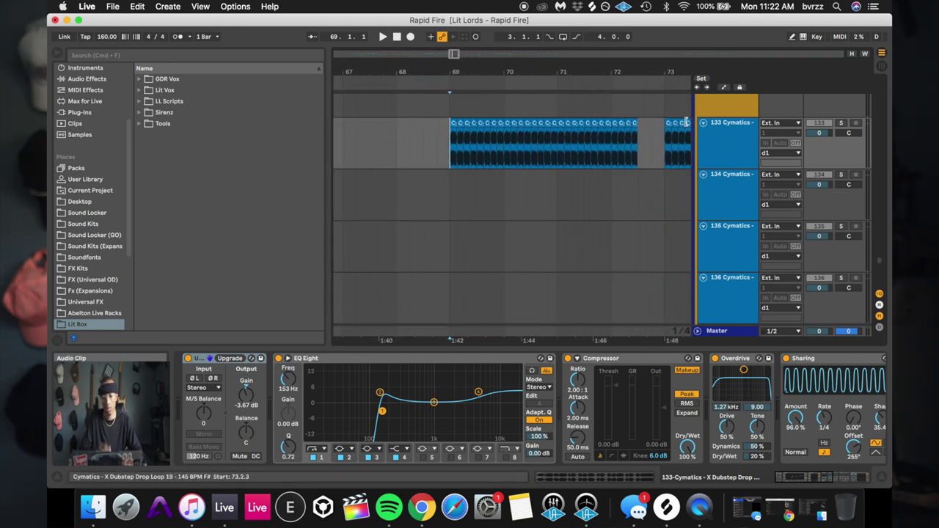
left_click(839, 122)
key("space")
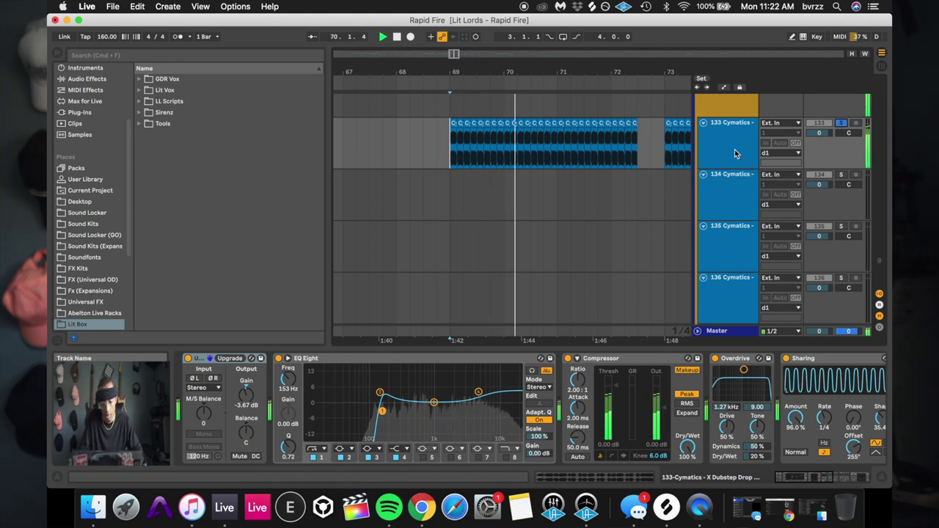
key("space")
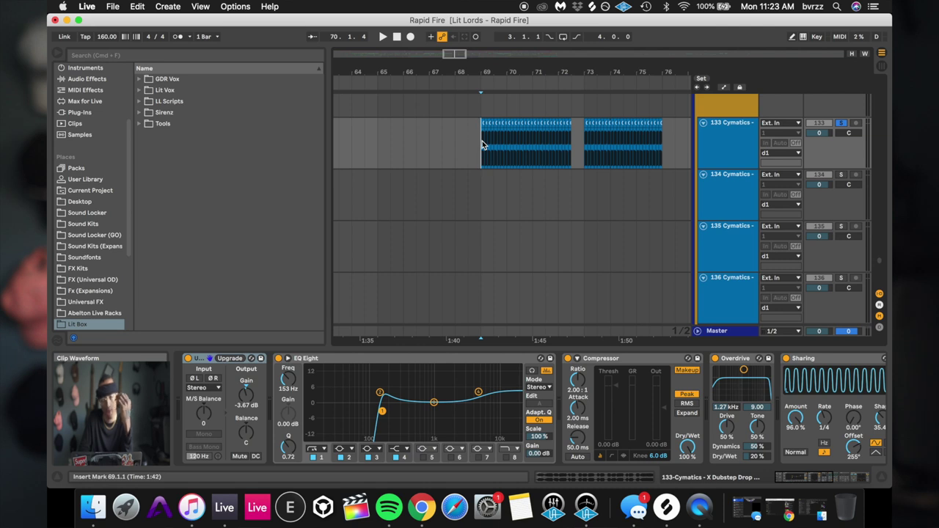
- Replay the soloed Cymatics part and switch off its first Sharing LFO
key("space")
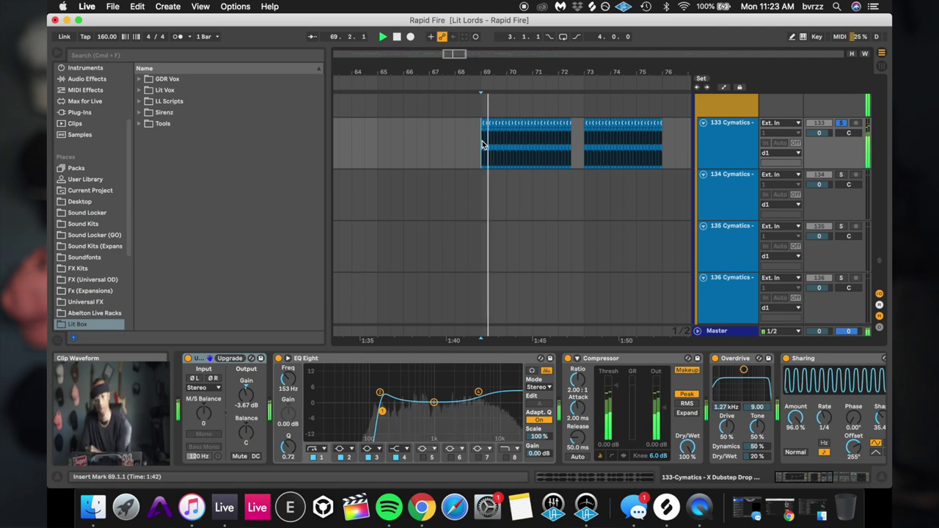
key("space")
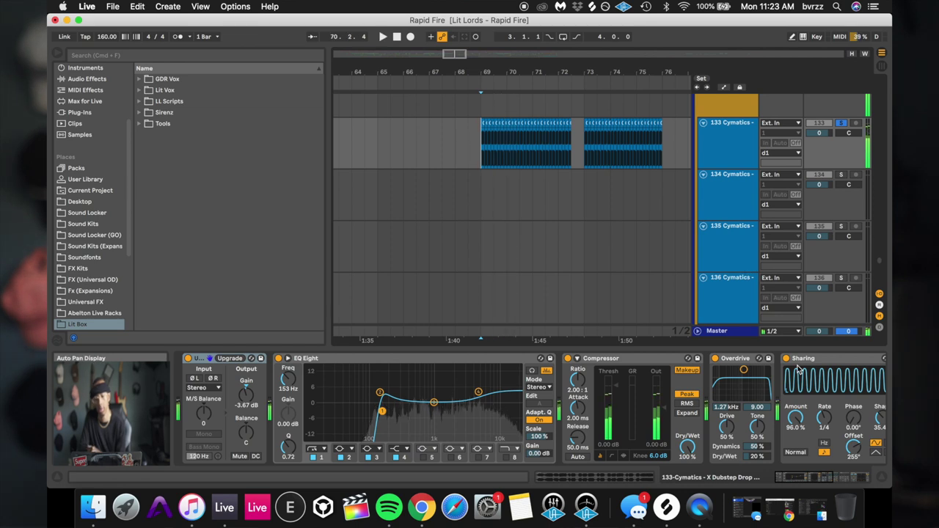
left_click(786, 359)
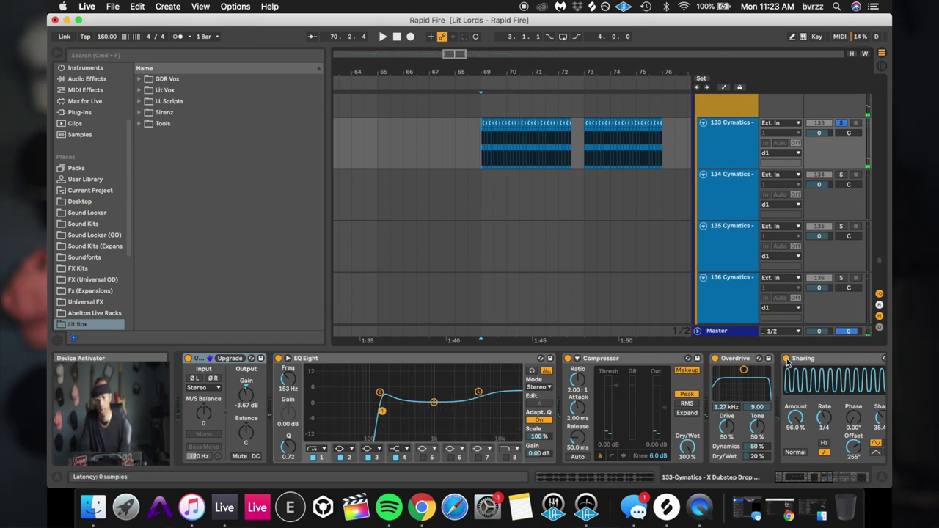
key("super+d")
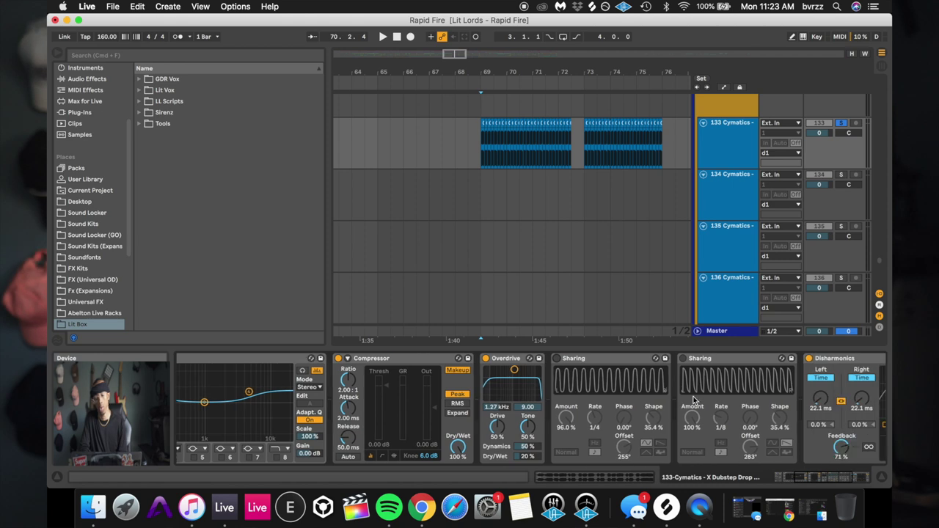
- Listen to 133 Cymatics without the first Sharing LFO, then turn it back on
key("space")
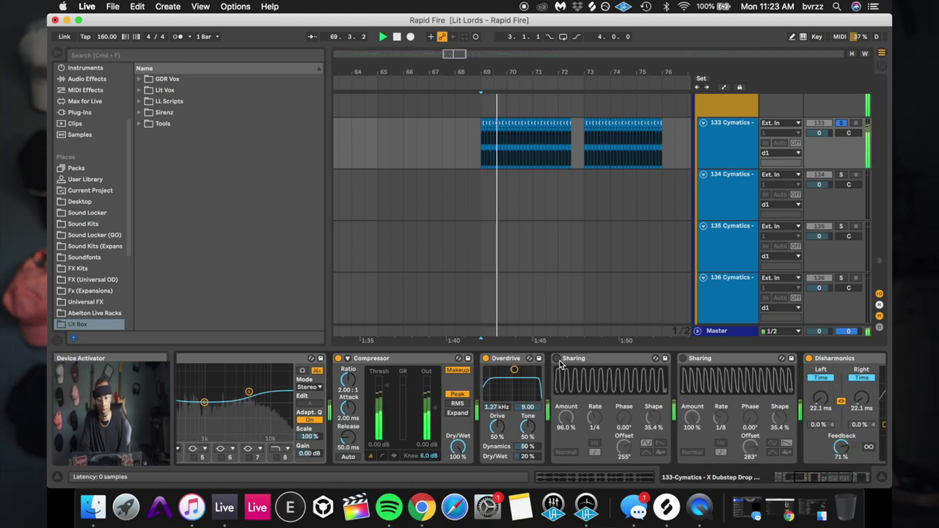
key("space")
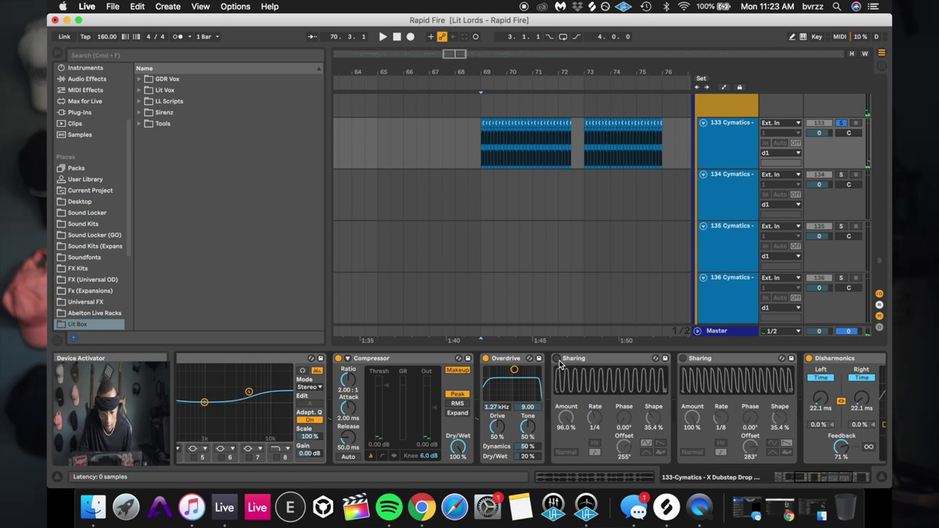
left_click(557, 359)
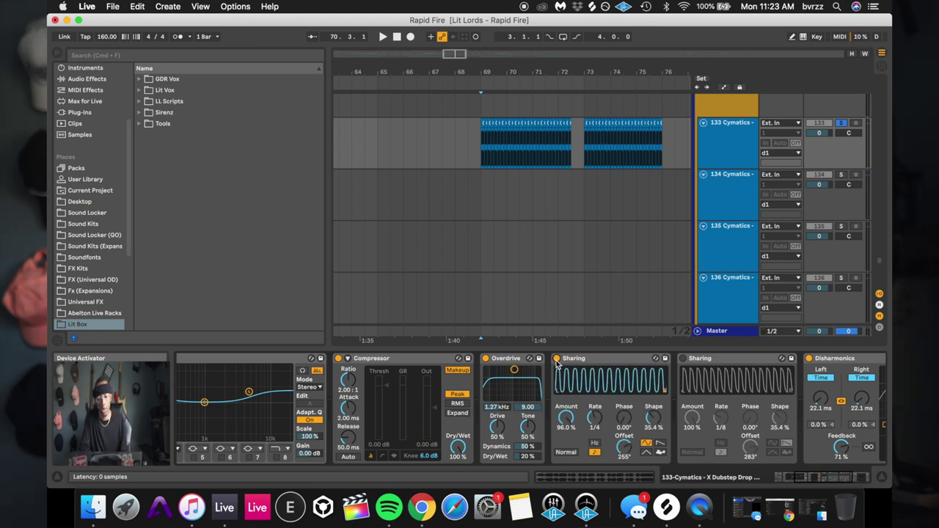
scroll(556, 360, "right", 3)
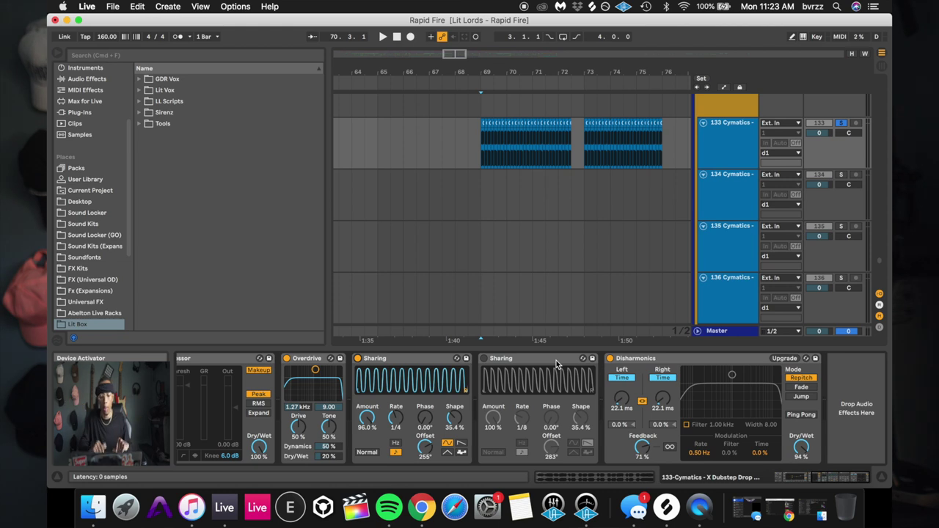
- Bypass Disharmonics to hear the part without its delay, then re-enable it
left_click(611, 358)
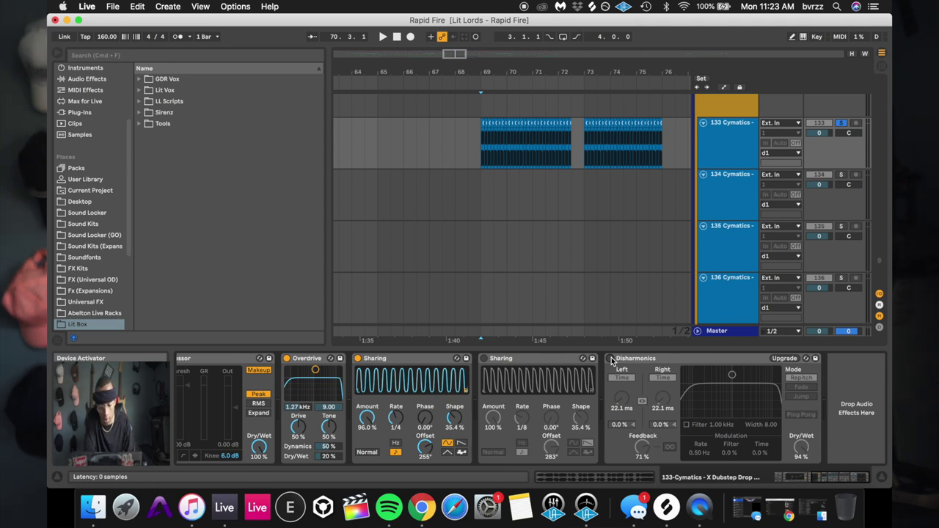
key("space")
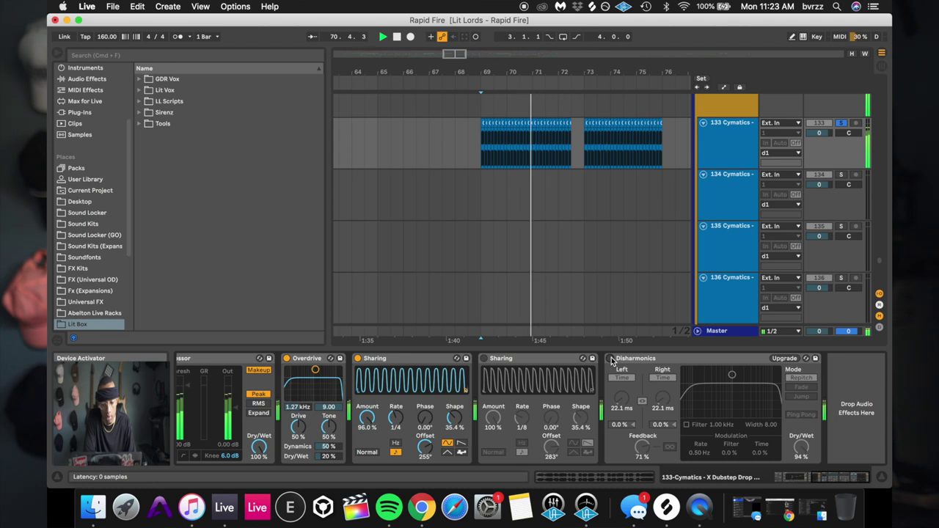
key("space")
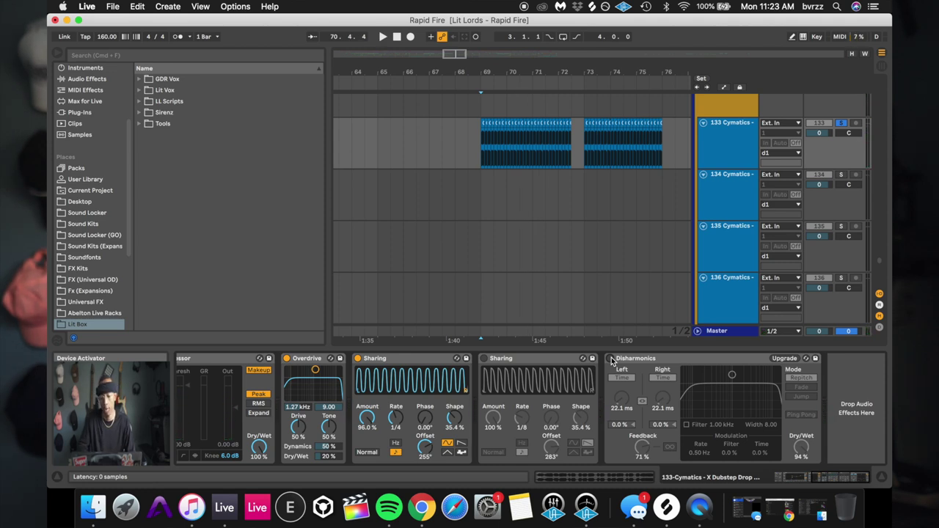
left_click(610, 358)
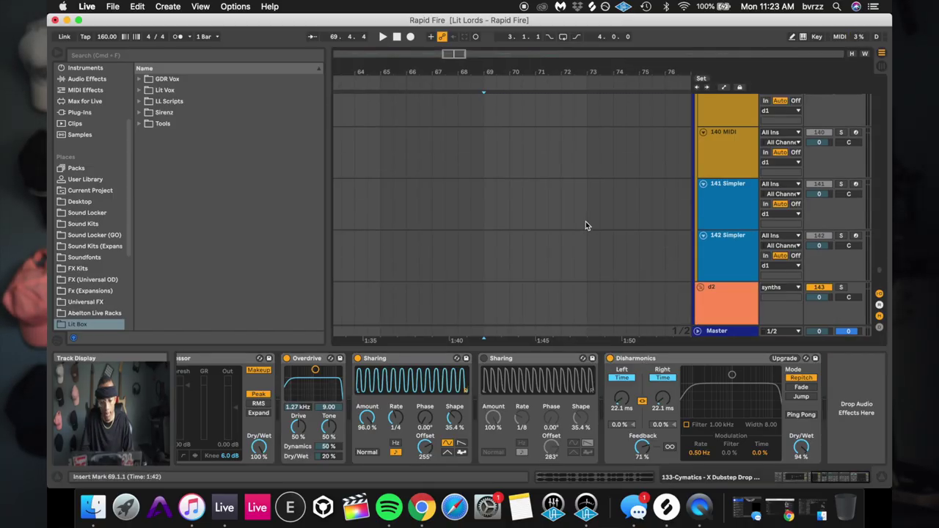
- Solo the 128 Sylenth1 screech track and play the drop
left_click(486, 238)
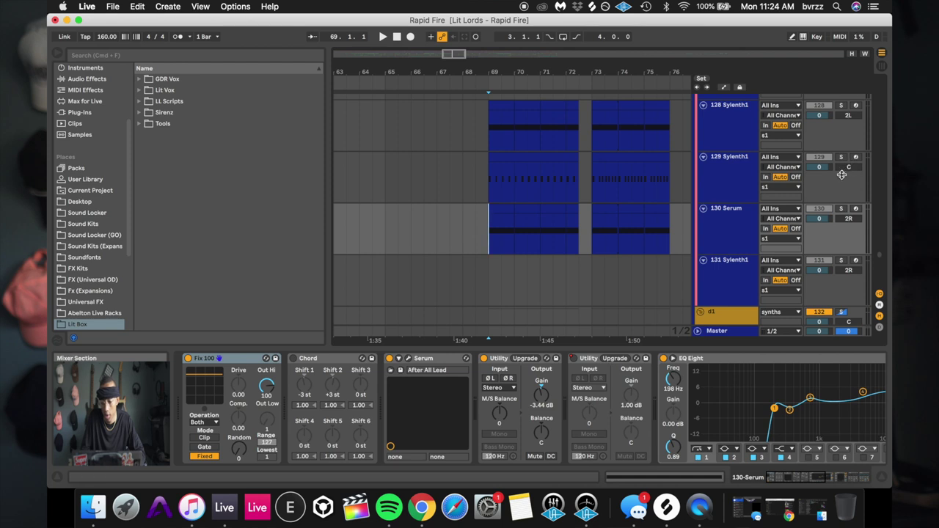
scroll(841, 174, "up", 2)
left_click(687, 151)
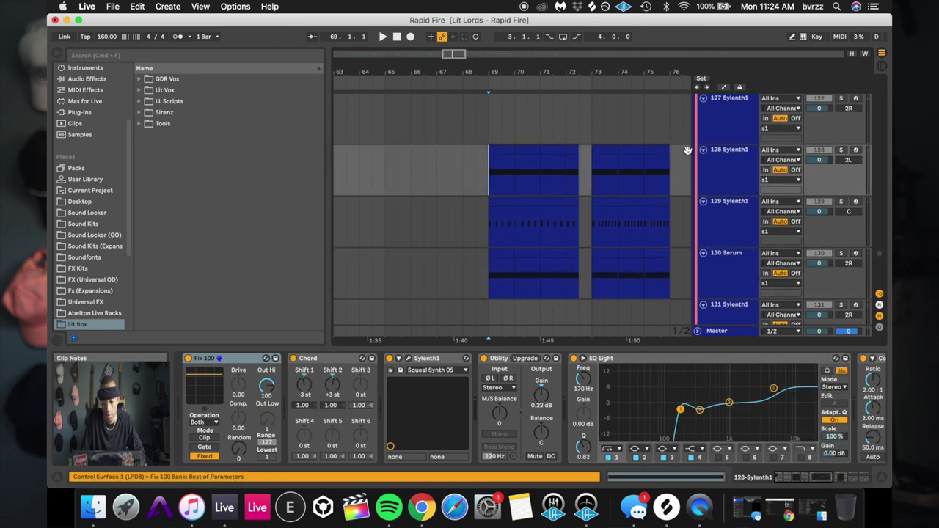
left_click(838, 151)
key("space")
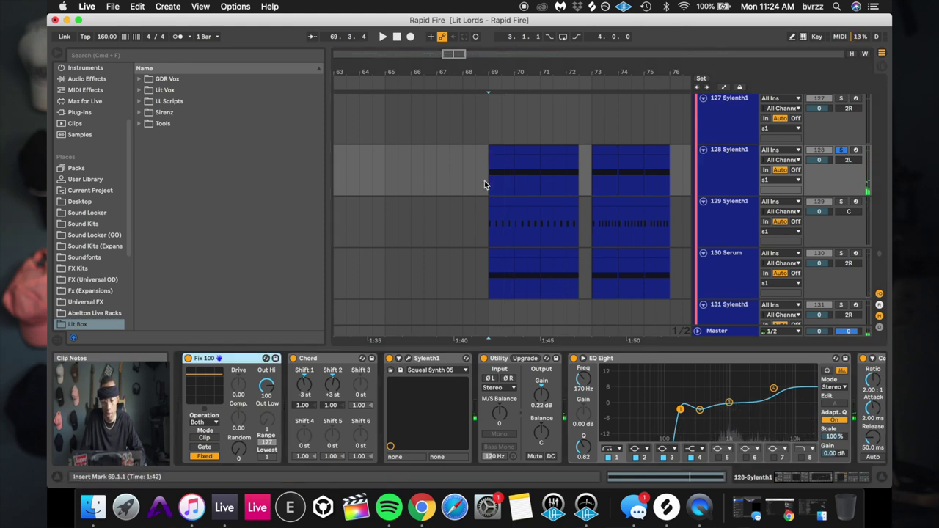
- Replay the drop with the second Sharing LFO switched off, then switch it back on
scroll(609, 429, "right", 6)
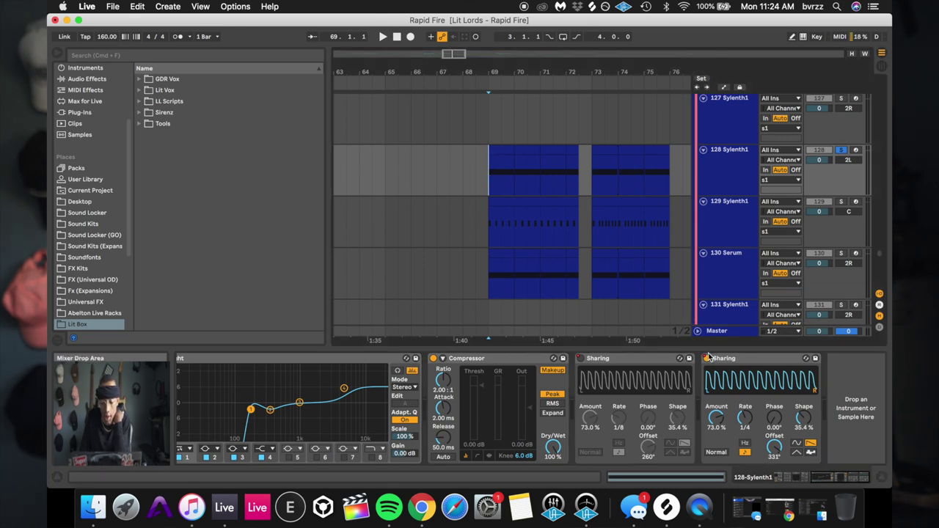
left_click(707, 359)
key("space")
key("space")
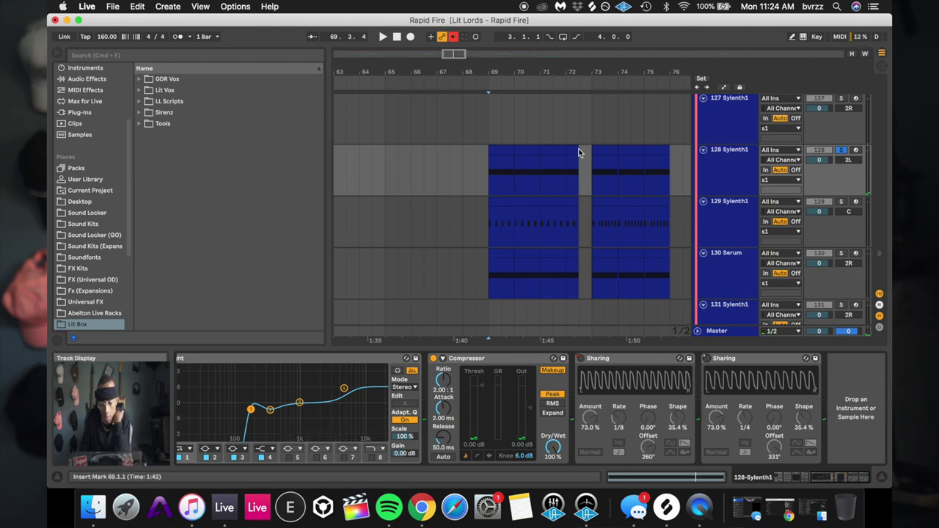
left_click(452, 36)
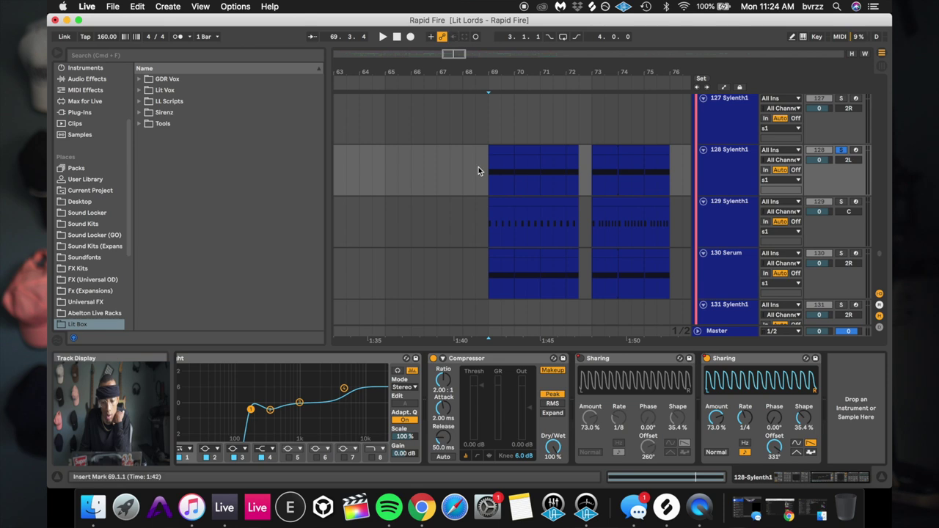
key("space")
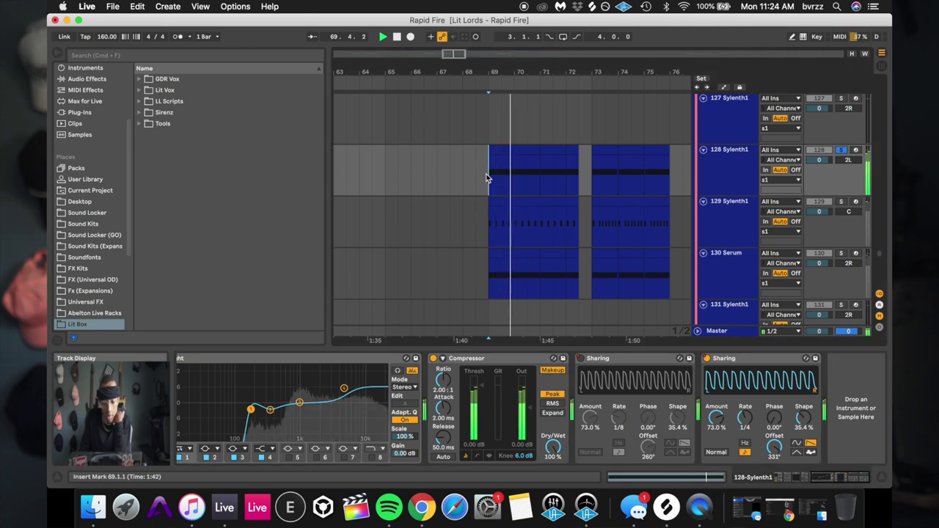
key("space")
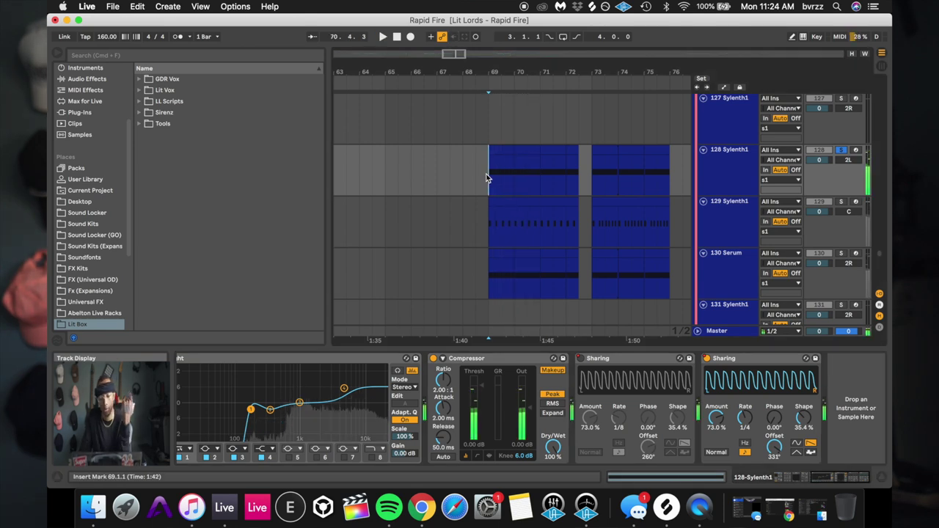
left_click(489, 227)
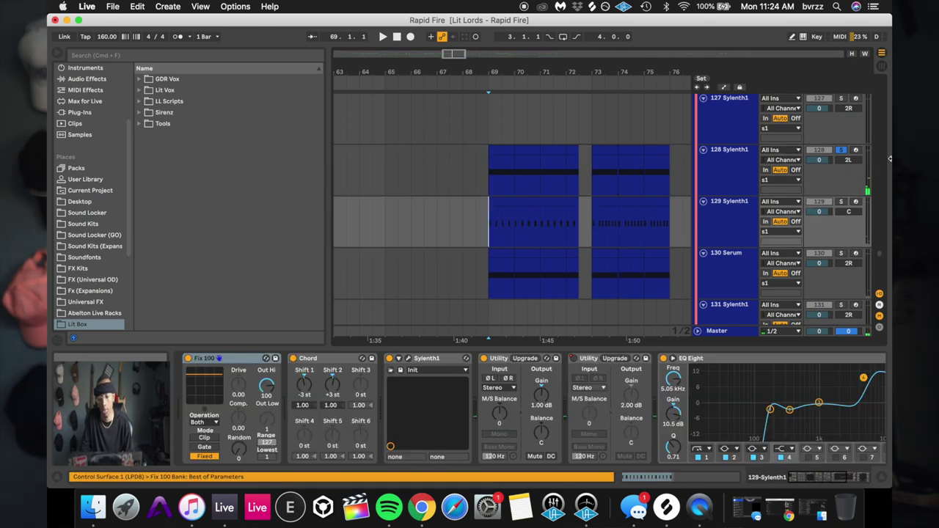
- Solo and arm the 129 Sylenth1 track to audition it alone
left_click(841, 202)
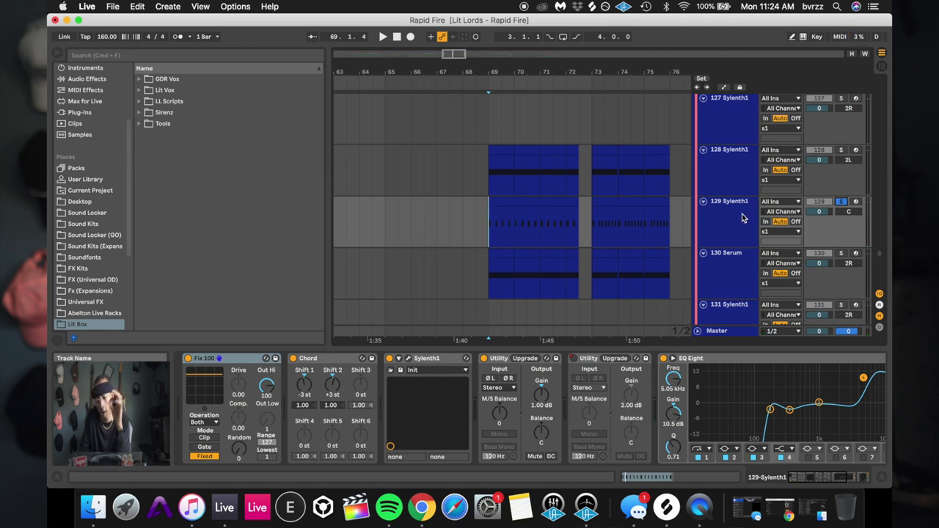
left_click(856, 201)
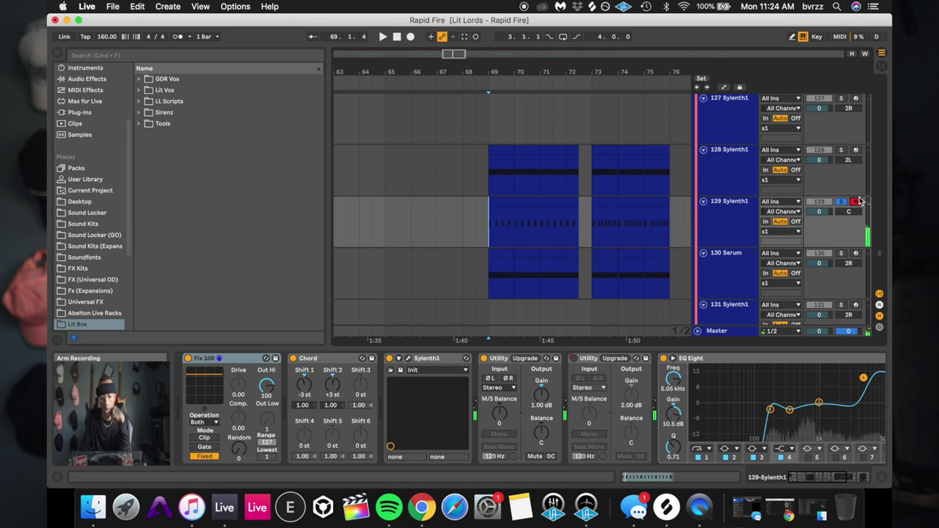
left_click(726, 228)
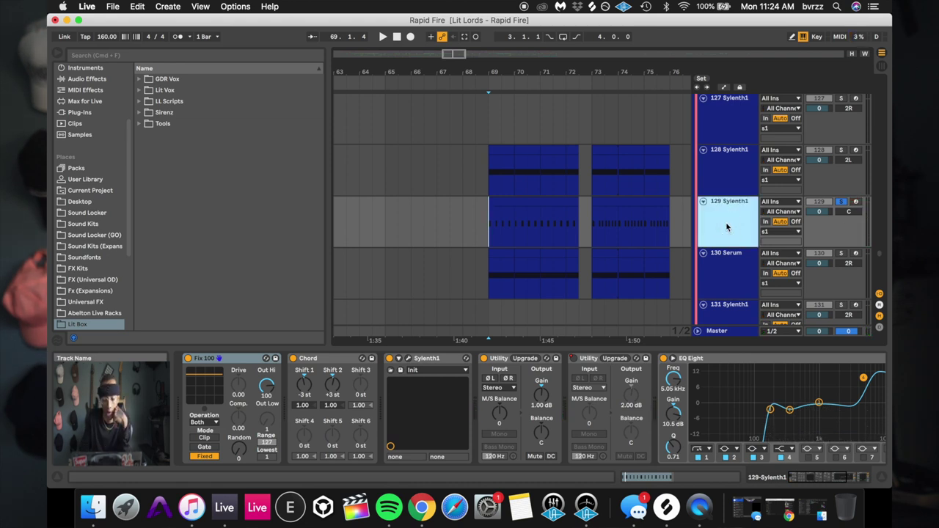
scroll(727, 227, "down", 1)
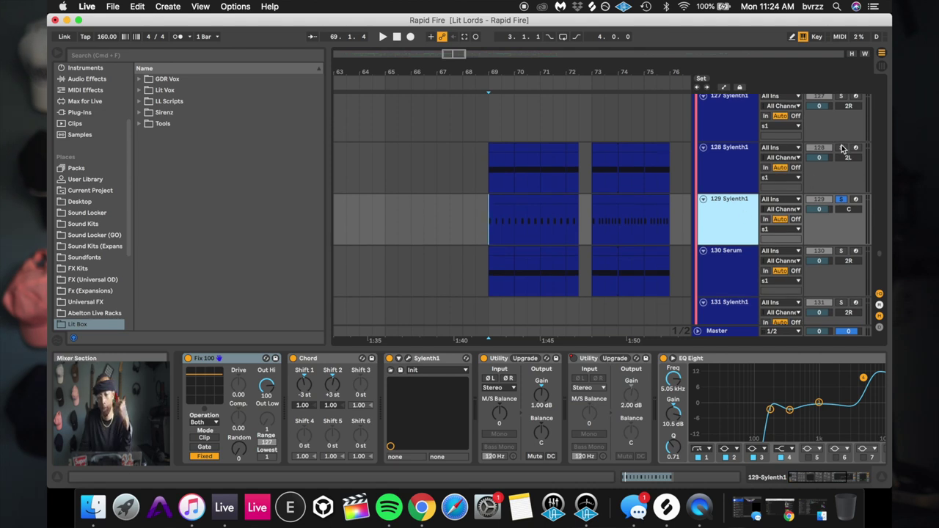
- Move the solo to the 130 Serum track and play the drop from bar 69
left_click(842, 151)
key("space")
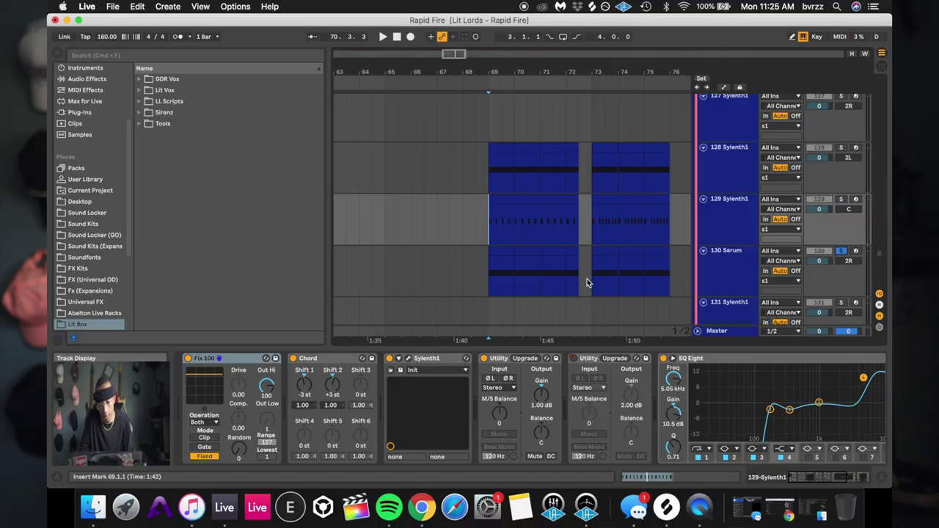
key("space")
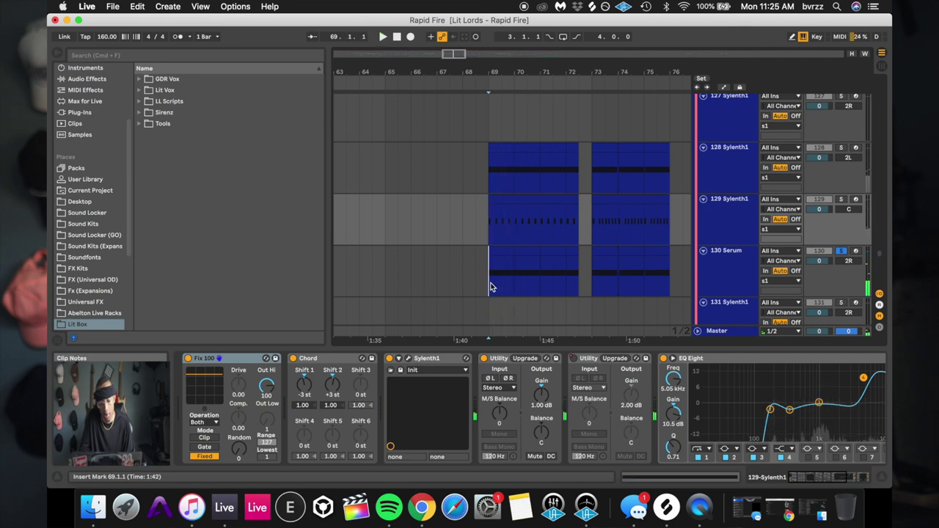
left_click(491, 287)
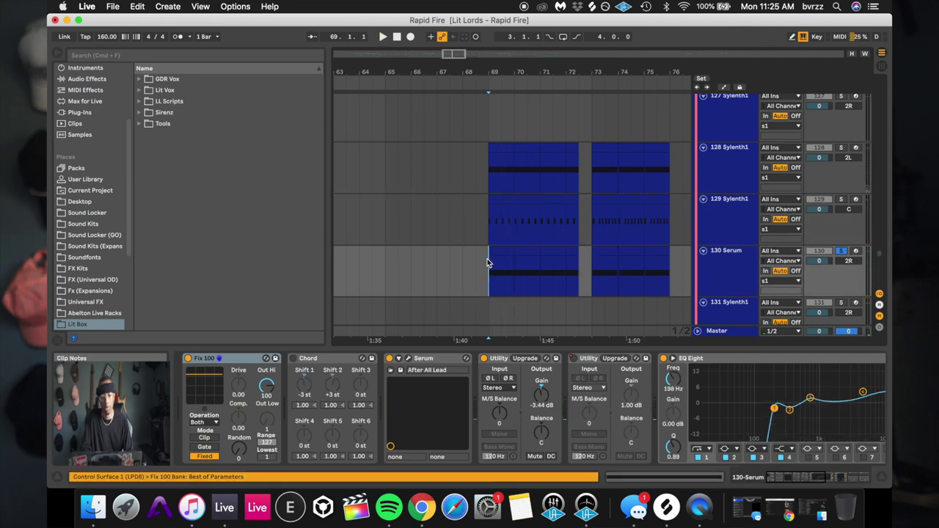
- Set the start at bar 69, disarm 130 Serum, and add 129 Sylenth1 to the solo
left_click(499, 272)
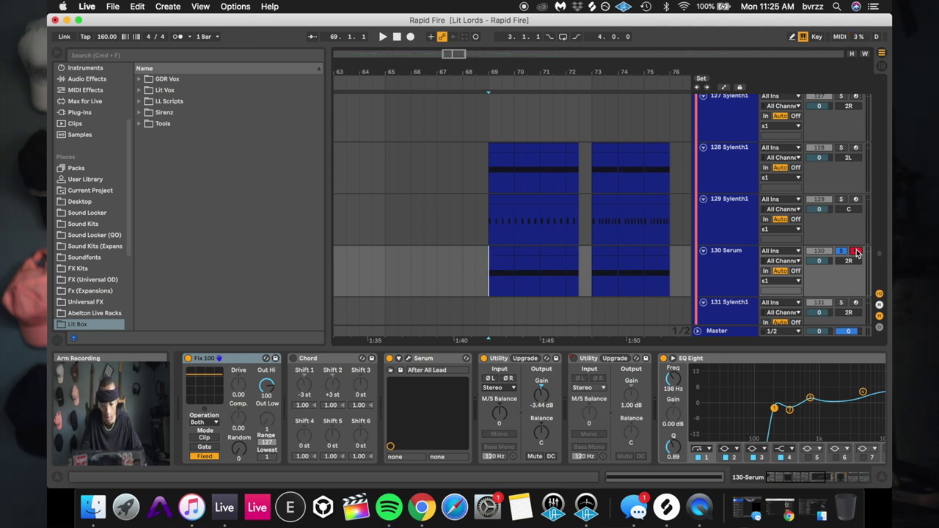
key("x")
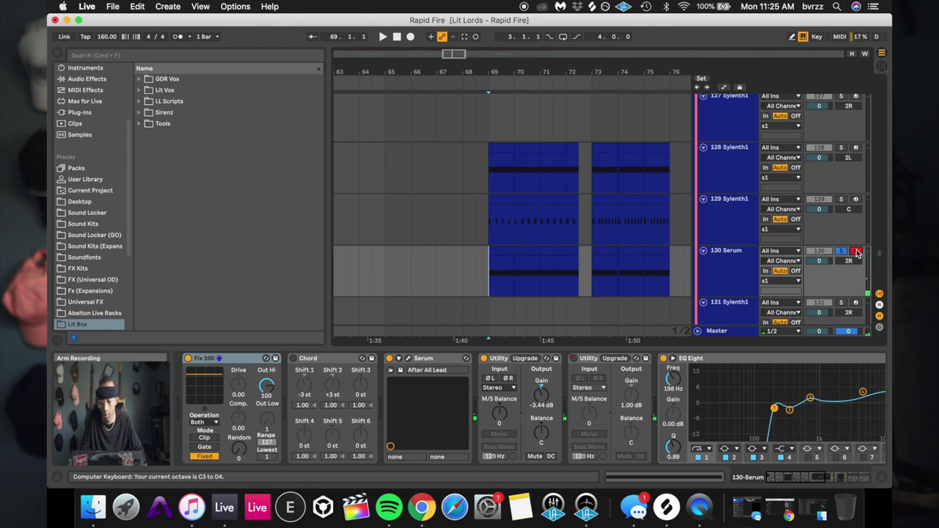
left_click(856, 251)
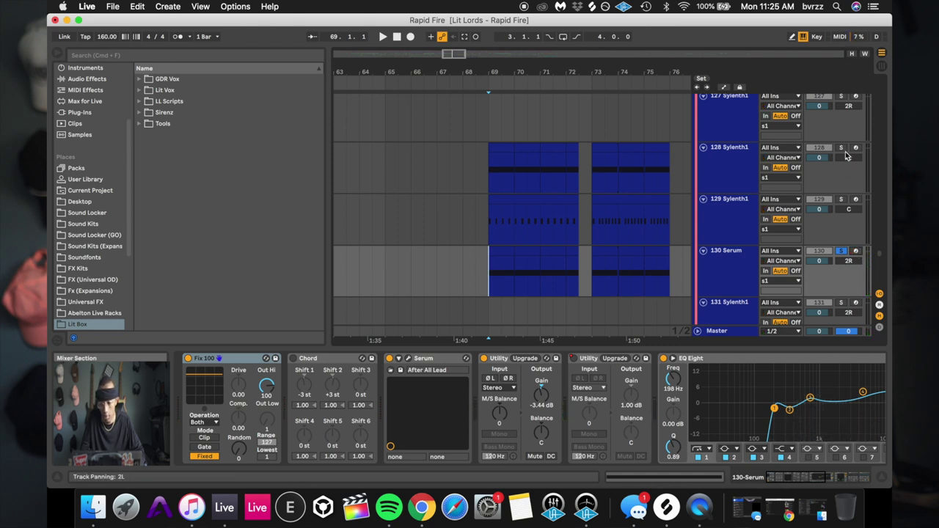
left_click(842, 198)
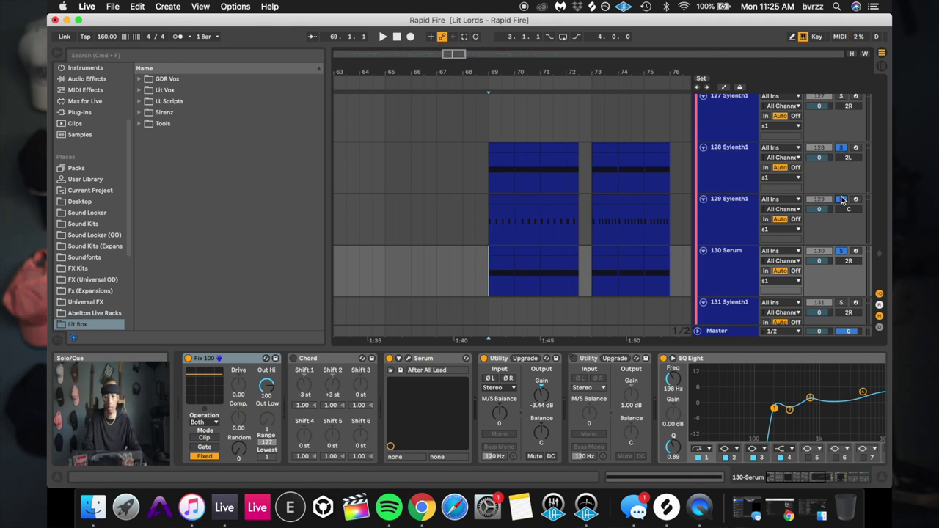
left_click(721, 209)
key("space")
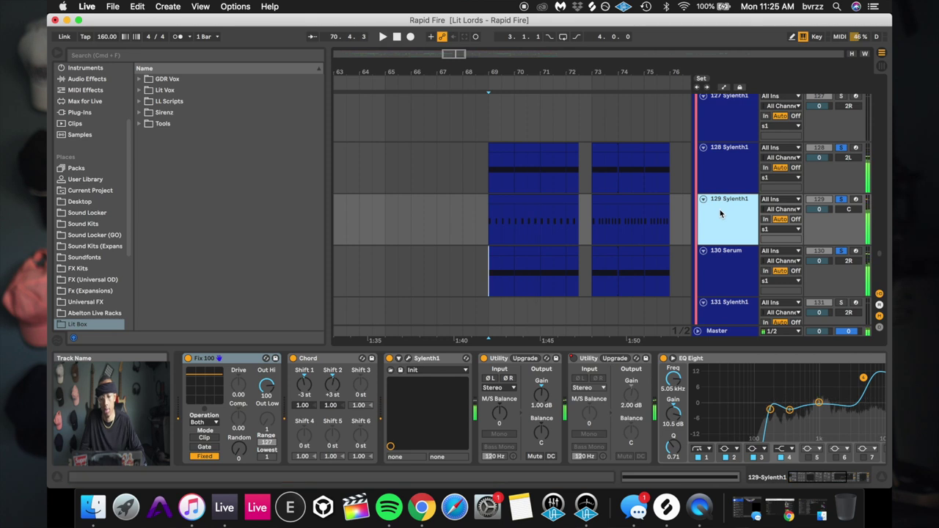
key("space")
- Play the soloed synths together with the d1 Cymatics group
scroll(719, 214, "down", 3)
scroll(719, 213, "down", 2)
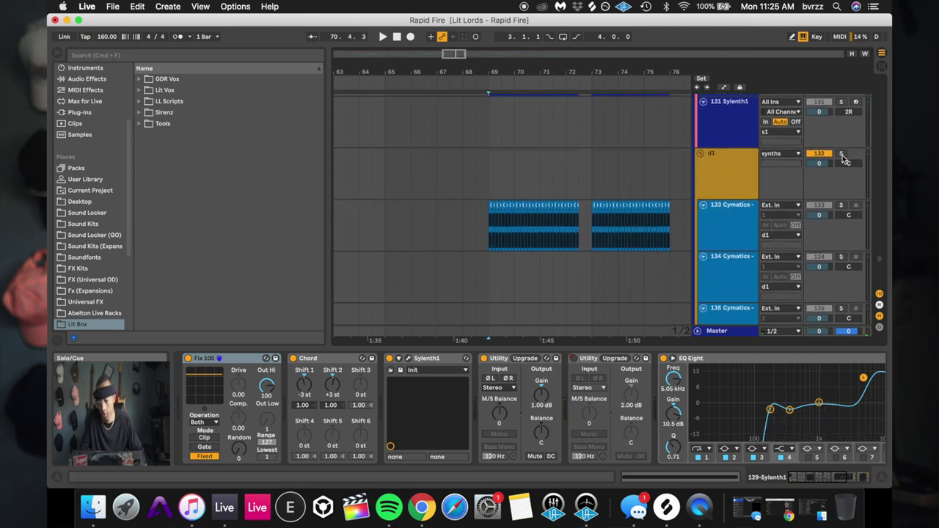
key("space")
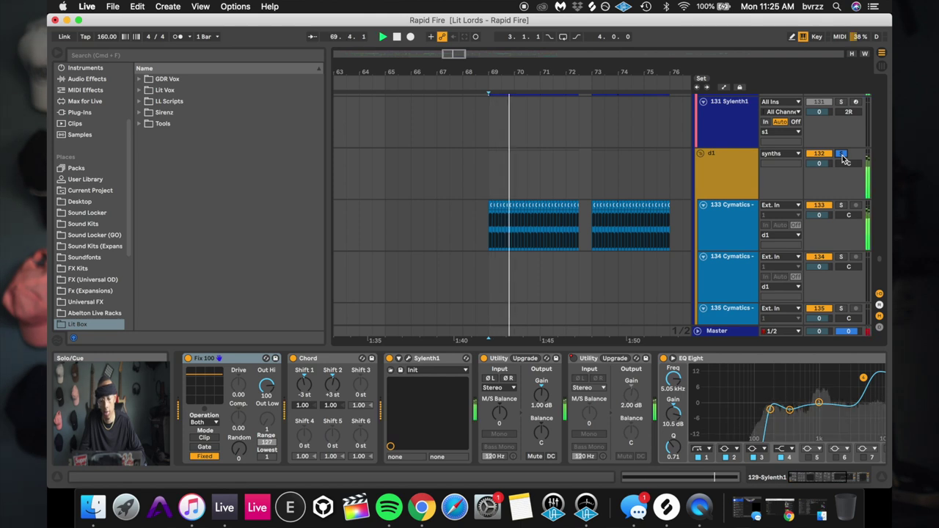
key("space")
- Select the Serum and Sylenth1 clips at bar 69 and collapse the arrangement to main groups
scroll(844, 160, "up", 5)
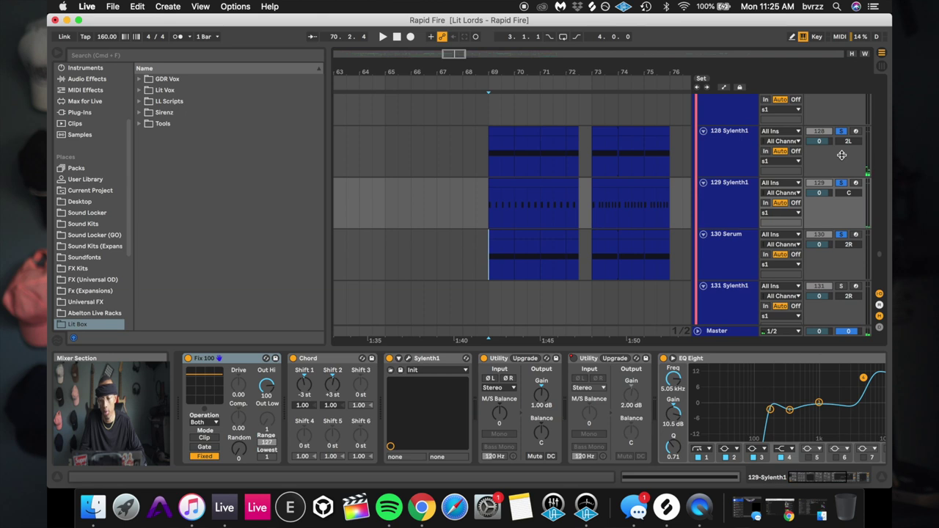
scroll(841, 155, "down", 5)
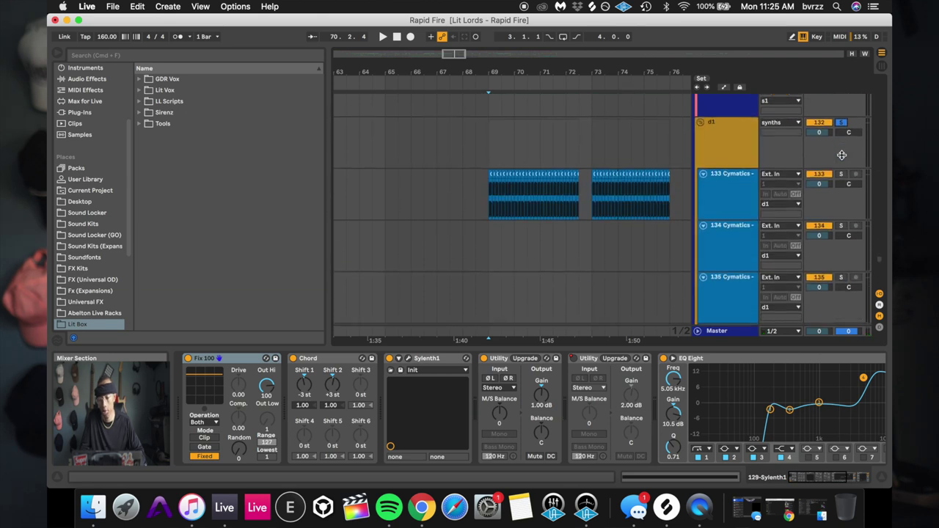
scroll(841, 155, "up", 5)
left_click(575, 98)
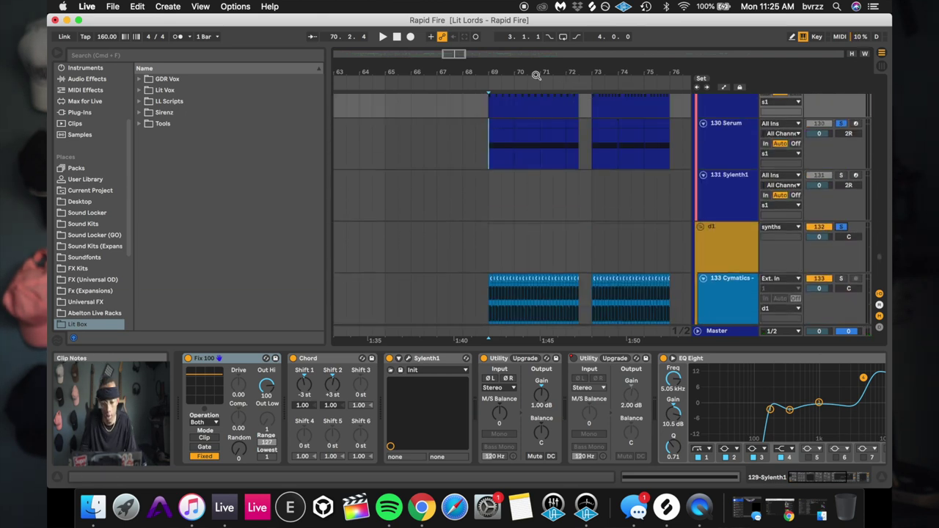
scroll(522, 72, "down", 2)
left_click(507, 156)
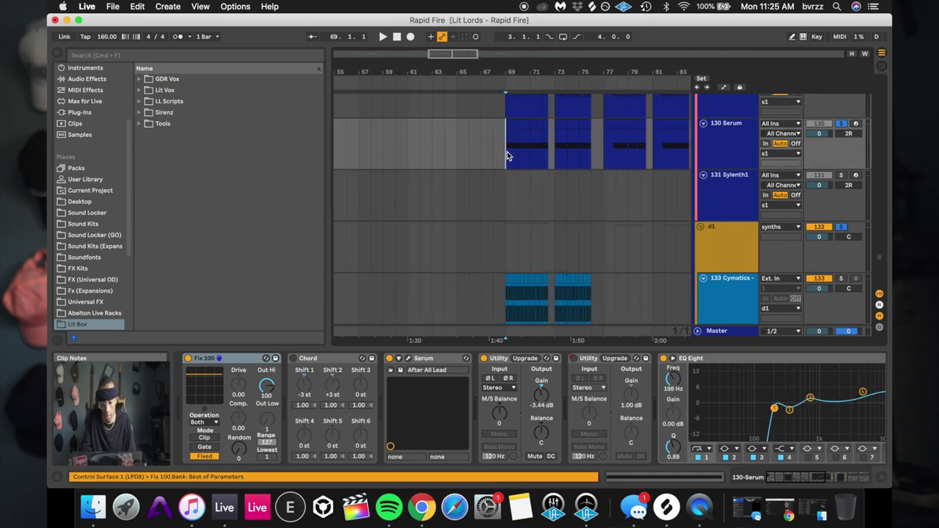
key("super+alt+u")
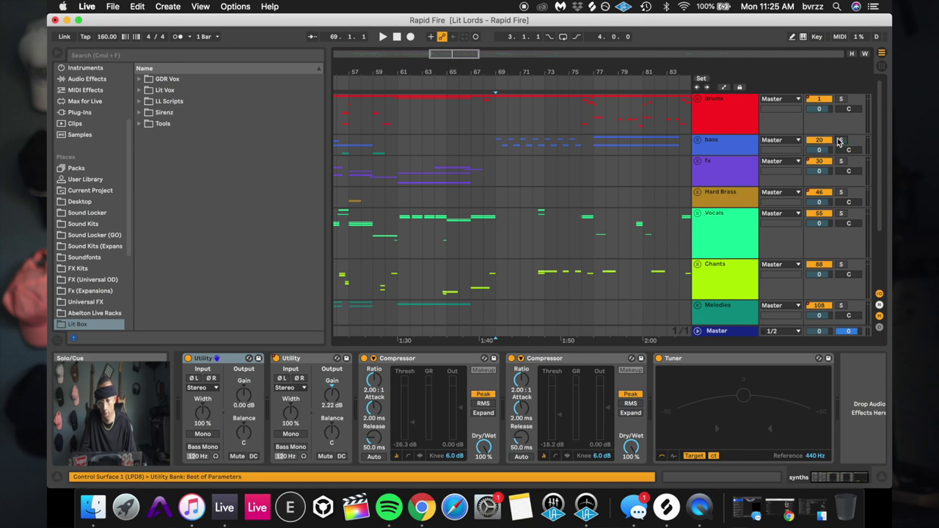
- Set the start point at bar 77 on the synths lane and zoom to bars 74–81
key("space")
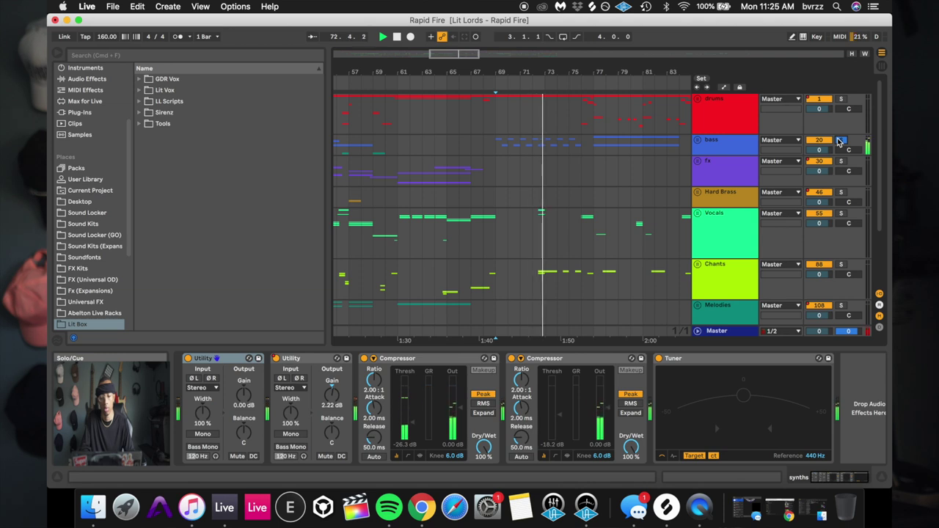
key("space")
scroll(840, 141, "down", 3)
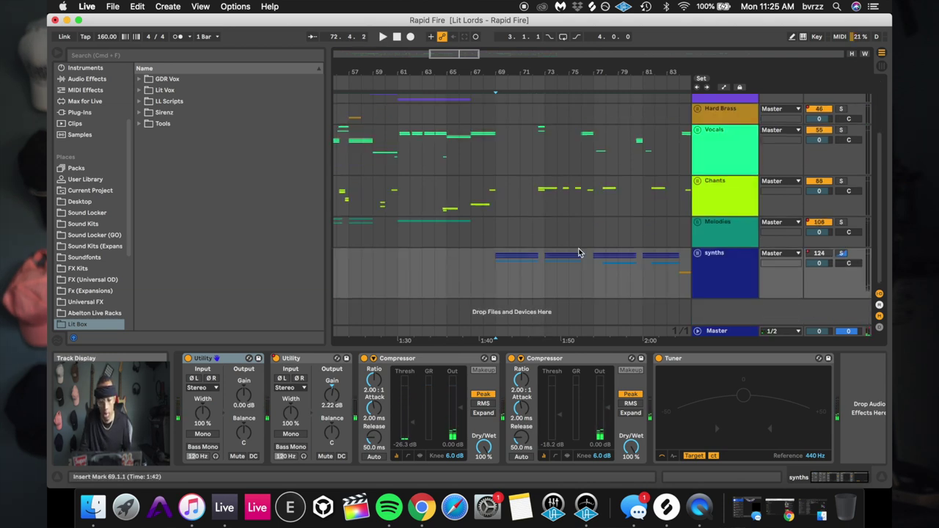
scroll(578, 252, "right", 5)
left_click(505, 267)
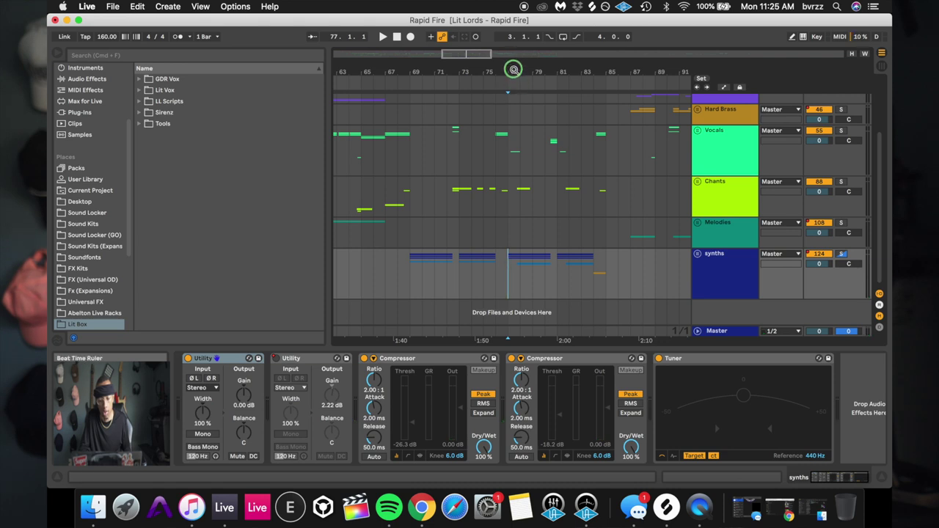
left_click_drag(514, 70, 515, 103)
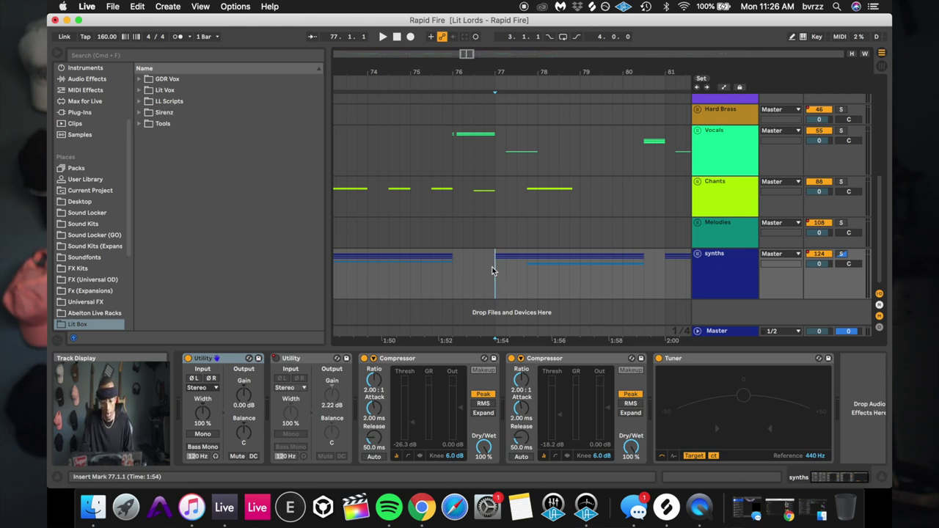
- Unfold the synths group, enlarge the tracks, and play with 128 Sylenth1's effects shown
key("Right")
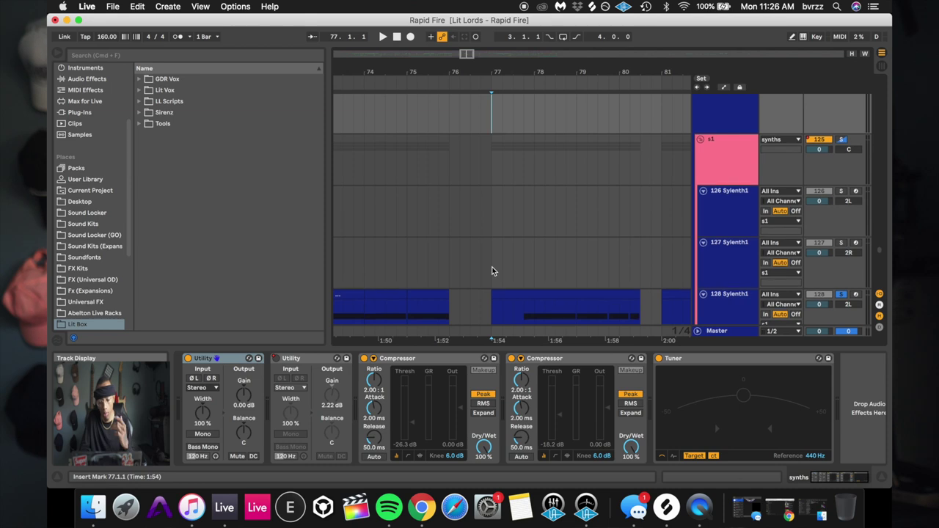
key("h")
scroll(498, 231, "up", 1)
left_click(510, 197)
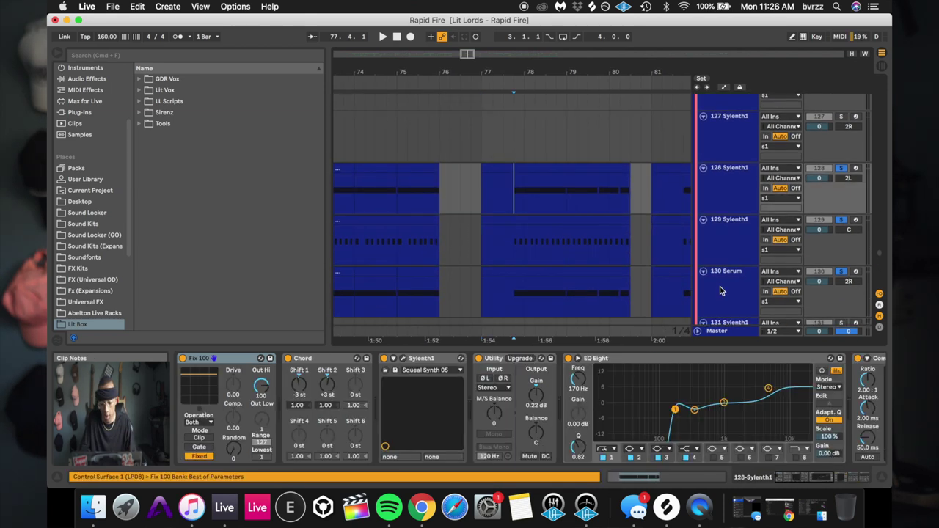
scroll(843, 380, "right", 5)
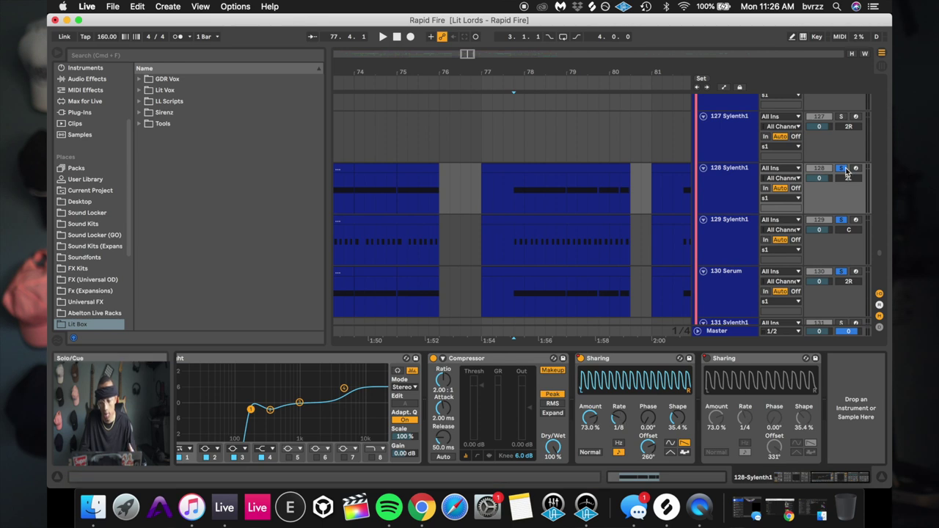
key("space")
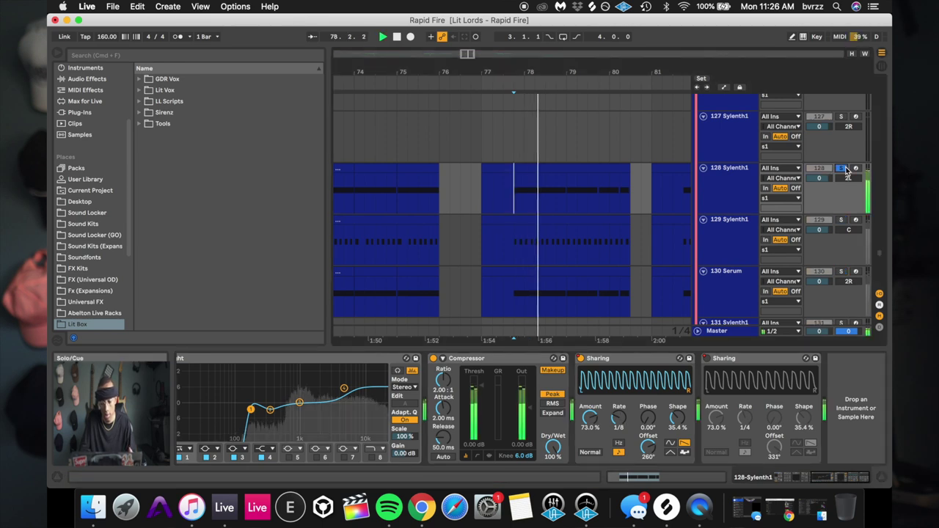
key("space")
- Solo the 129 Sylenth1 layer and play the drop section
left_click(841, 220)
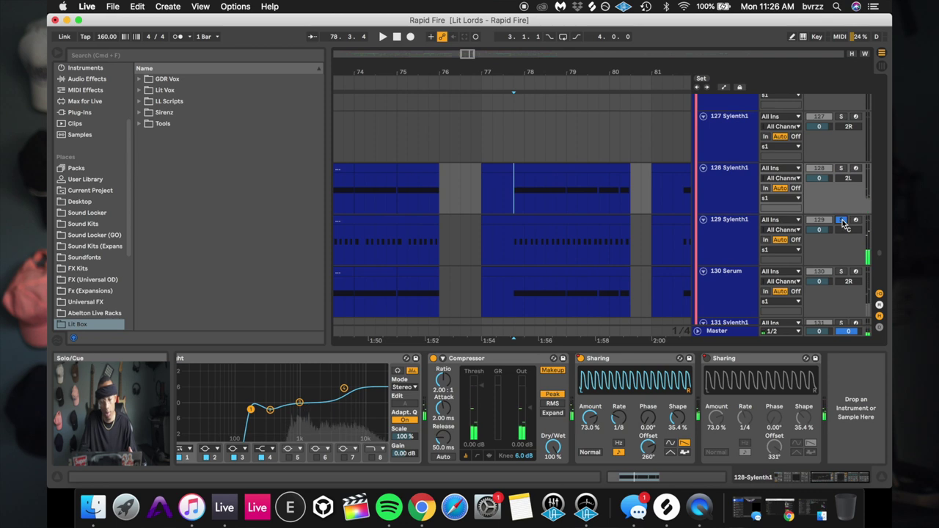
key("space")
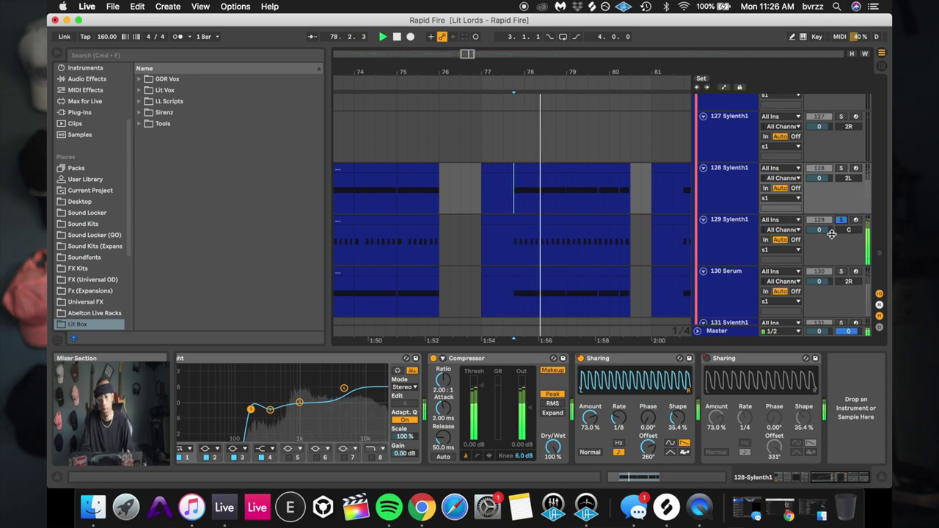
key("space")
- Open the 129 clip's offbeat notes, start at 77.4.1, and show the 130 Serum clip's notes
double_click(521, 220)
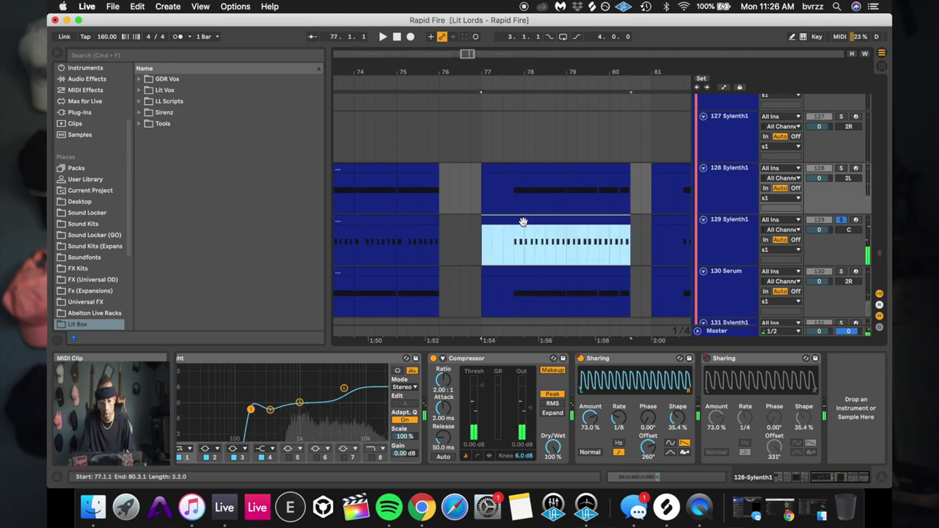
left_click(512, 255)
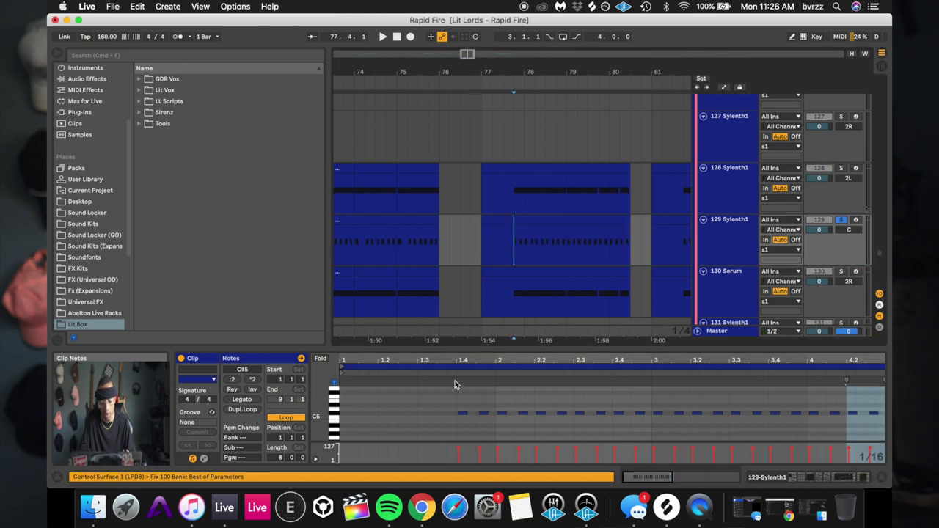
mouse_move(461, 356)
left_mouse_down()
mouse_move(460, 411)
mouse_move(461, 361)
left_mouse_up()
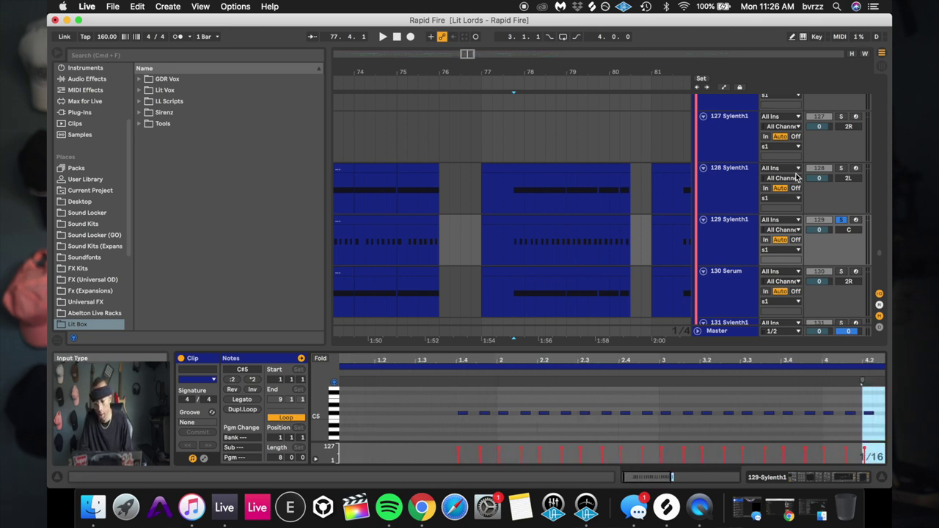
scroll(829, 235, "down", 3)
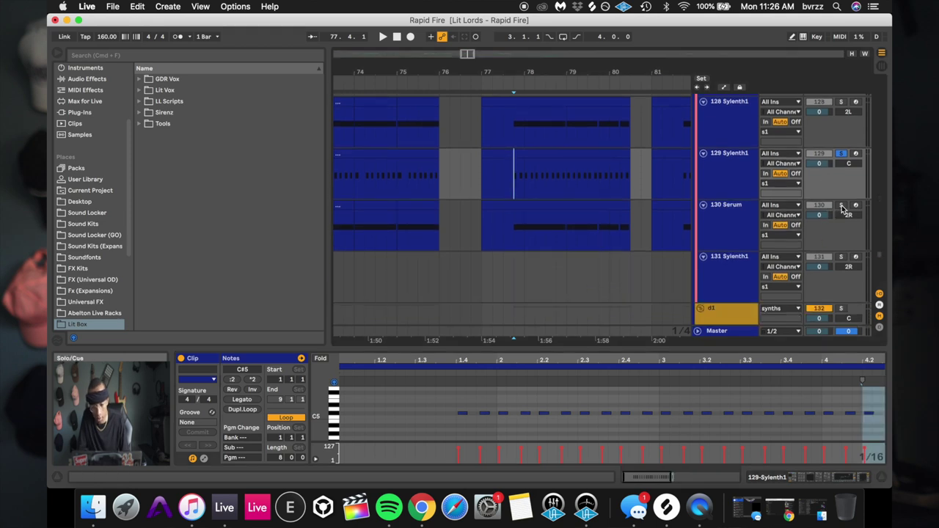
left_click(512, 233)
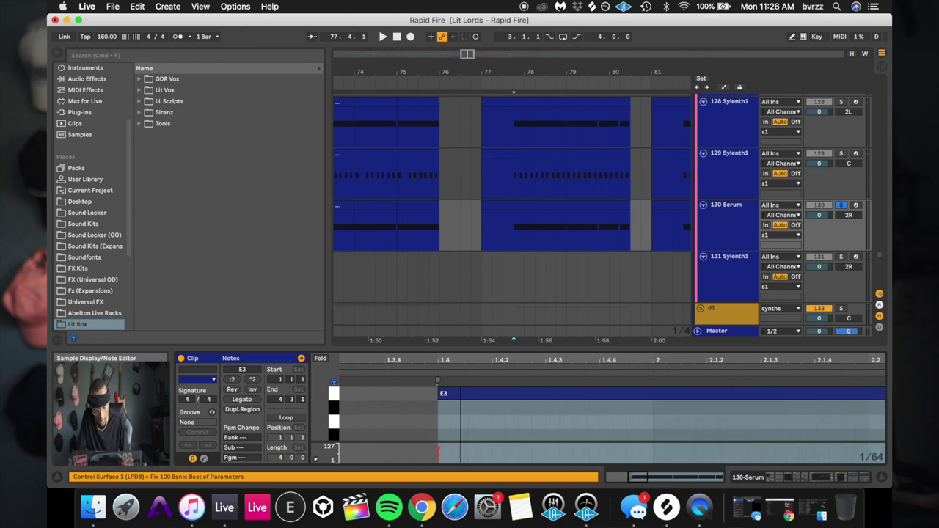
scroll(766, 247, "up", 3)
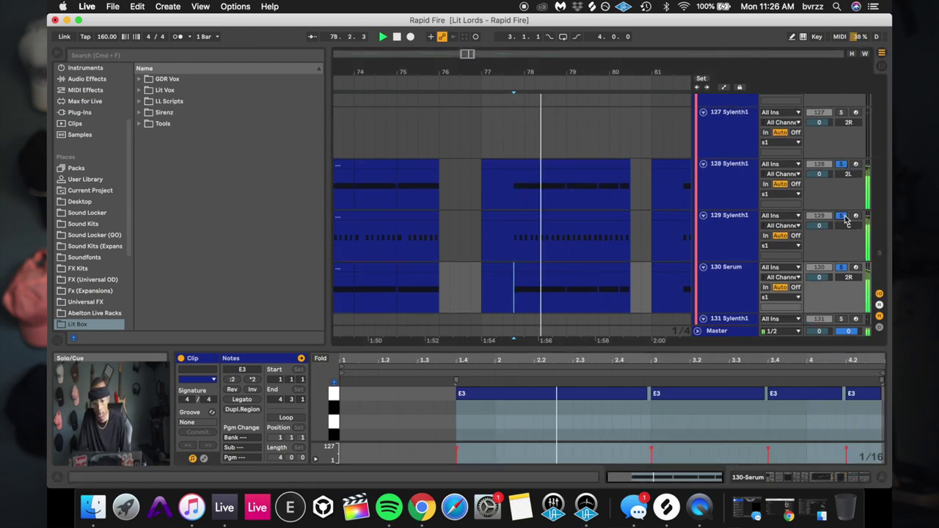
- Select the 134 Cymatics track, show its waveform and effect chain, and play the drop
scroll(844, 218, "down", 10)
scroll(845, 218, "down", 2)
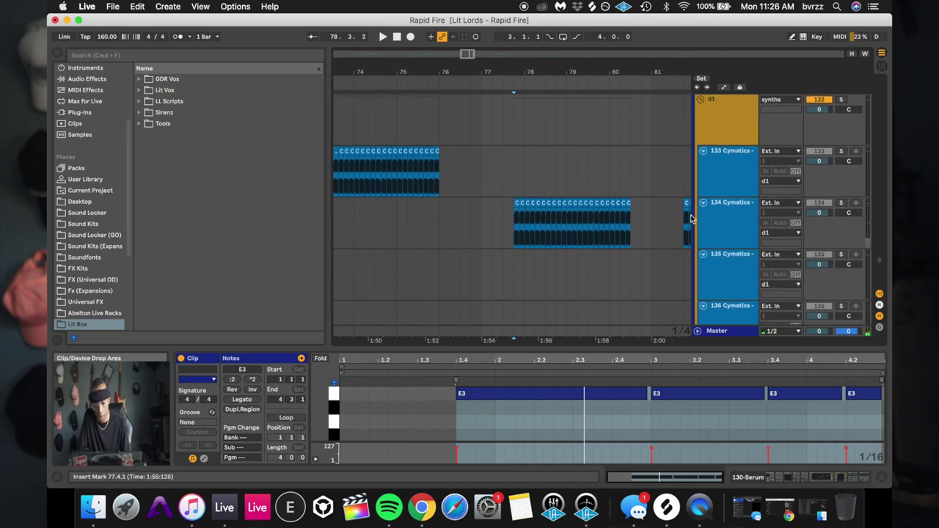
left_click(746, 239)
left_click(514, 206)
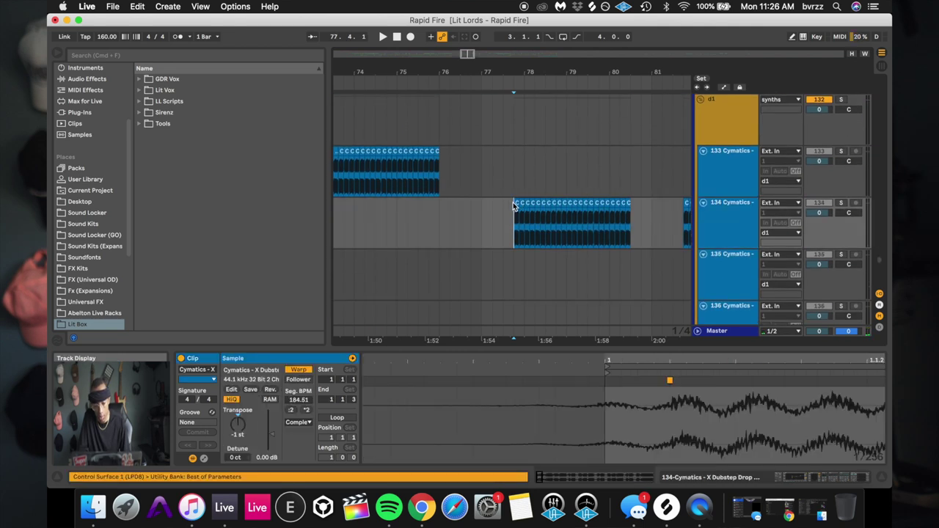
left_click(739, 219)
key("space")
scroll(661, 374, "right", 5)
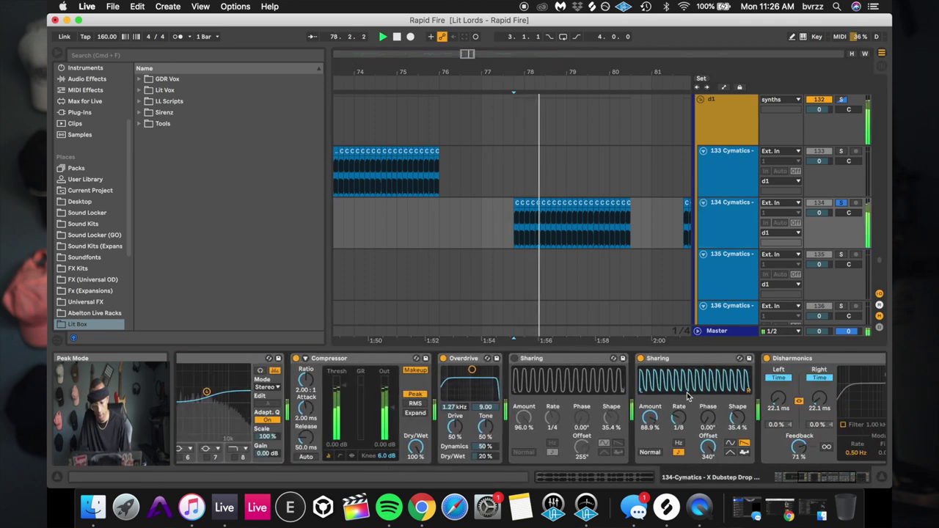
key("space")
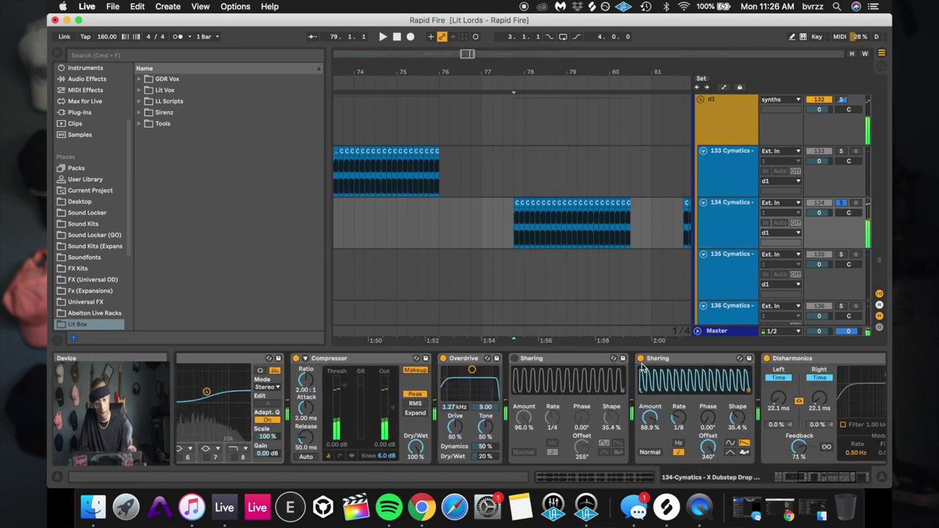
- Play the screech with the second Sharing LFO bypassed, then turn it back on and replay
left_click(640, 358)
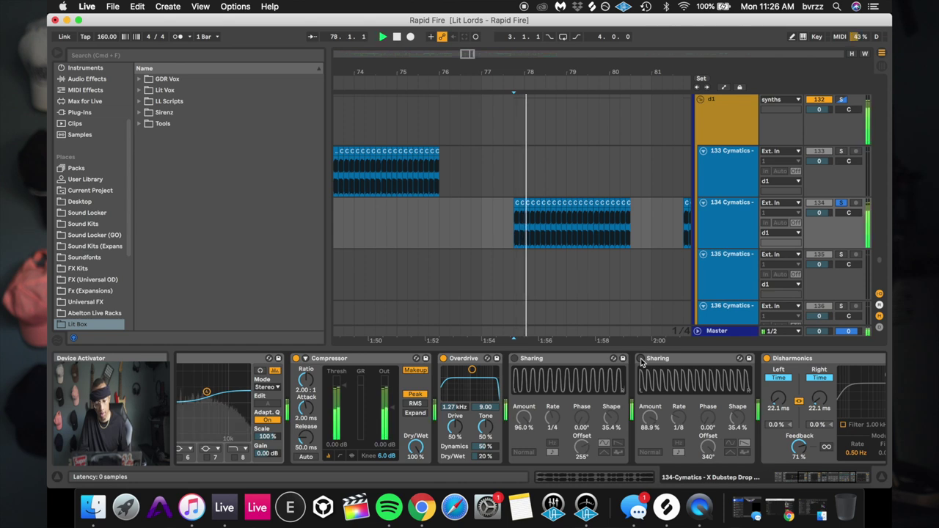
key("space")
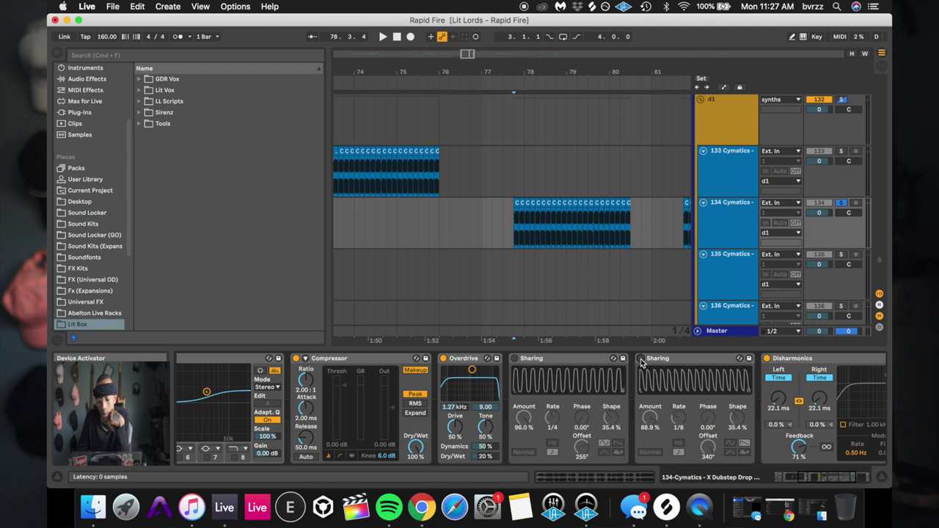
left_click(641, 359)
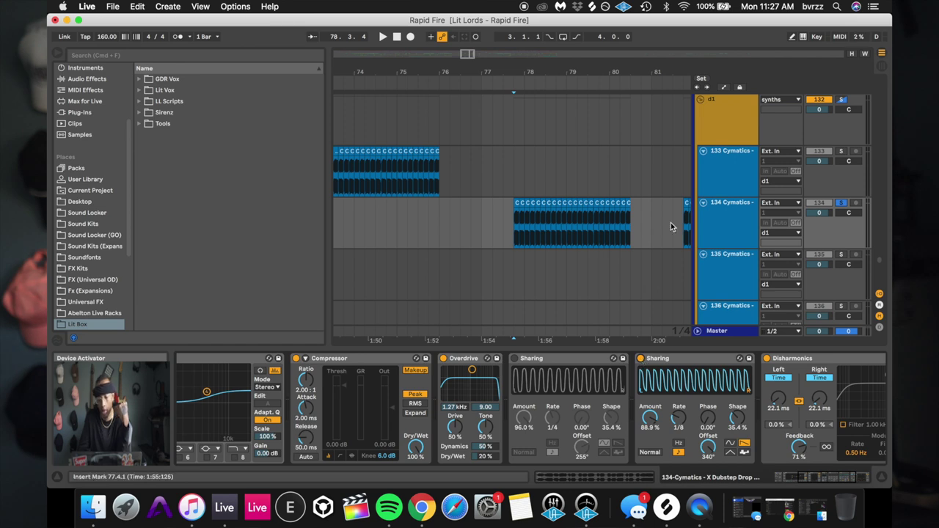
key("space")
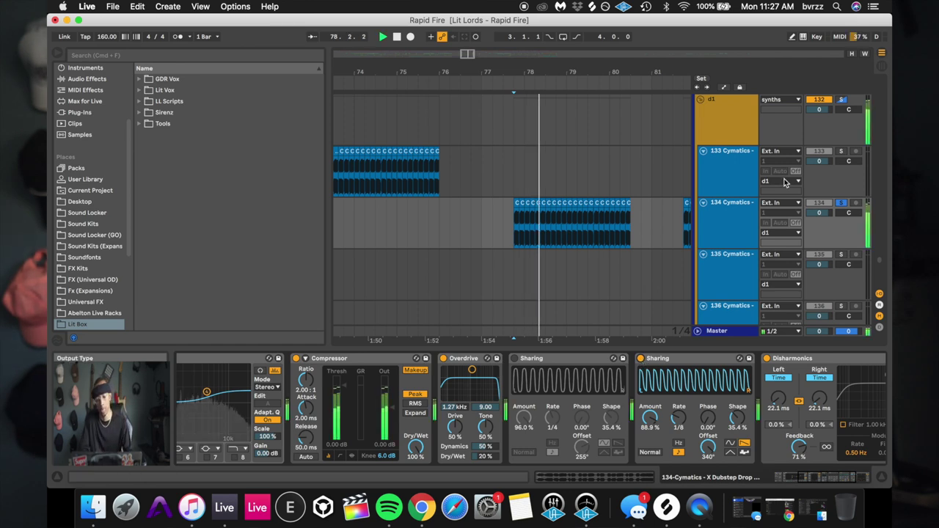
scroll(785, 203, "up", 10)
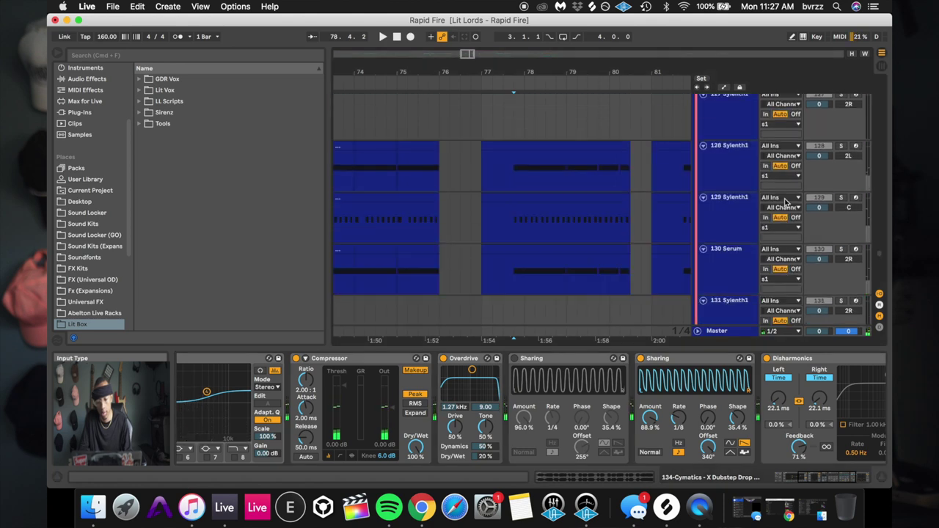
- Fold all groups, solo the bass track with the synths, and zoom out to bars 71–85
scroll(812, 150, "up", 3)
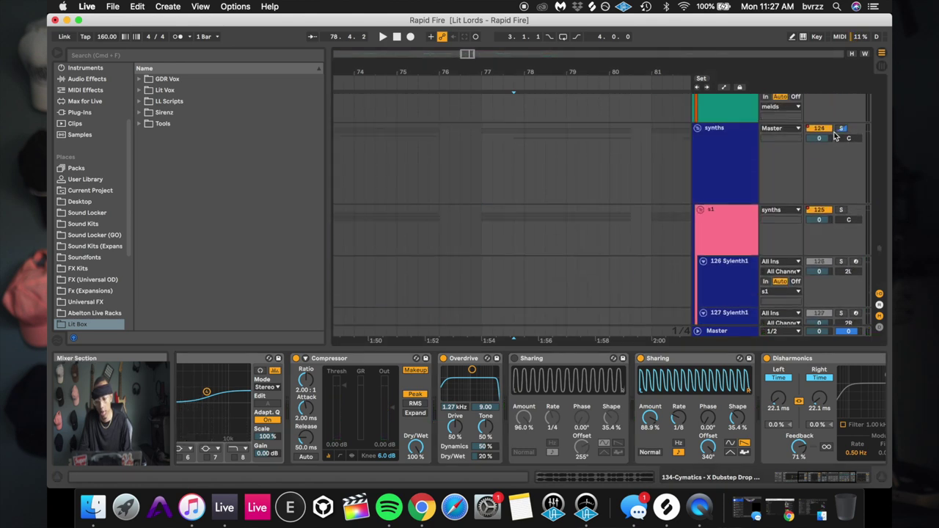
key("space")
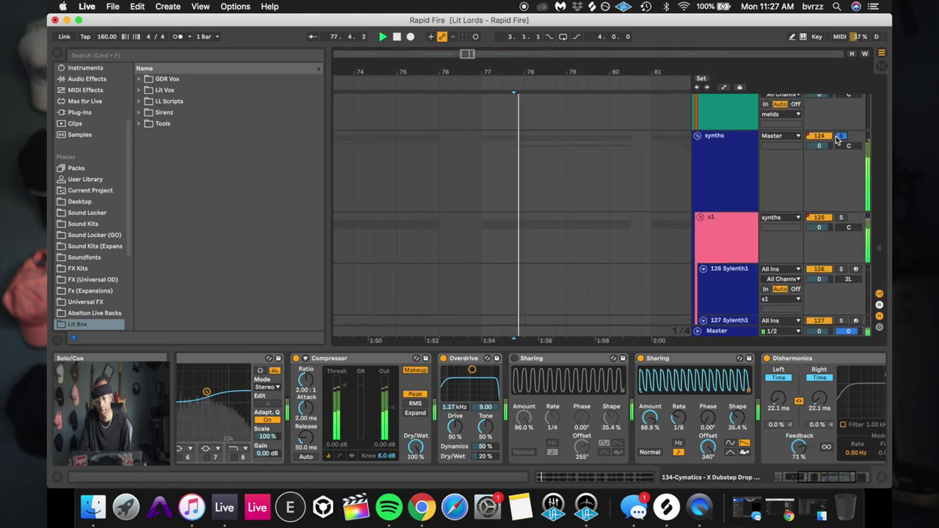
left_click(512, 180)
key("space")
key("super+alt+u")
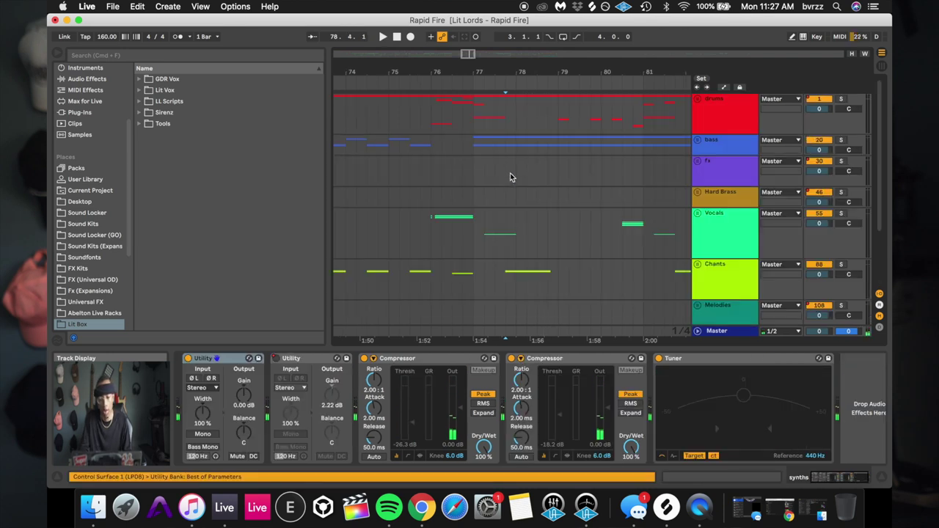
left_click(840, 140)
left_click(489, 75)
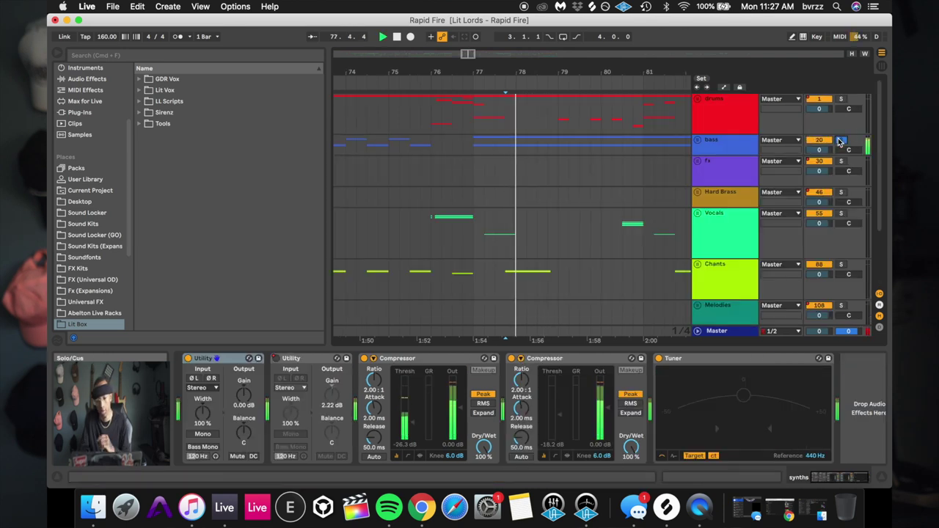
left_click_drag(505, 74, 509, 70)
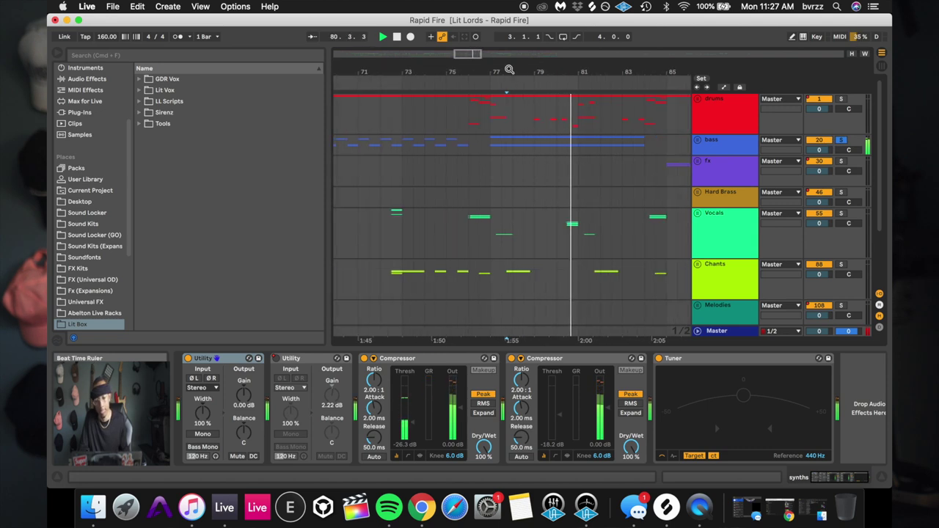
scroll(518, 141, "down", 5)
scroll(518, 140, "up", 5)
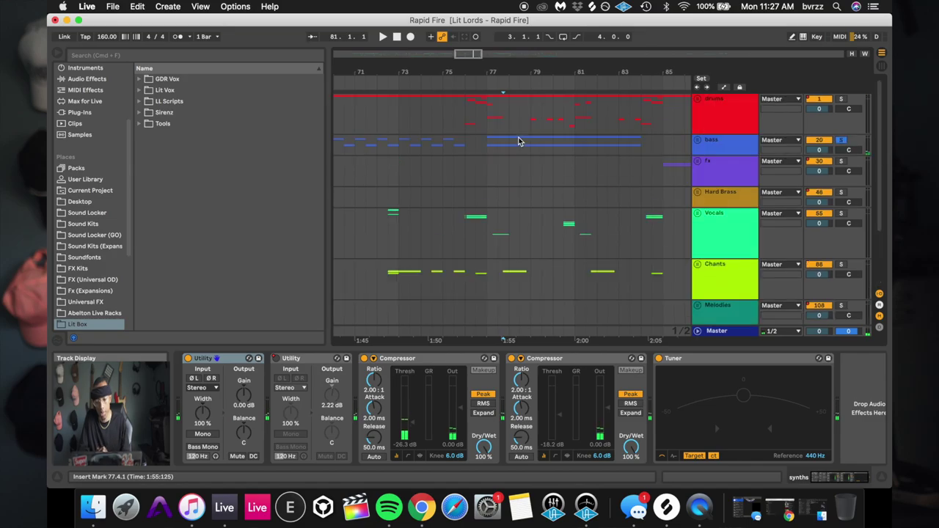